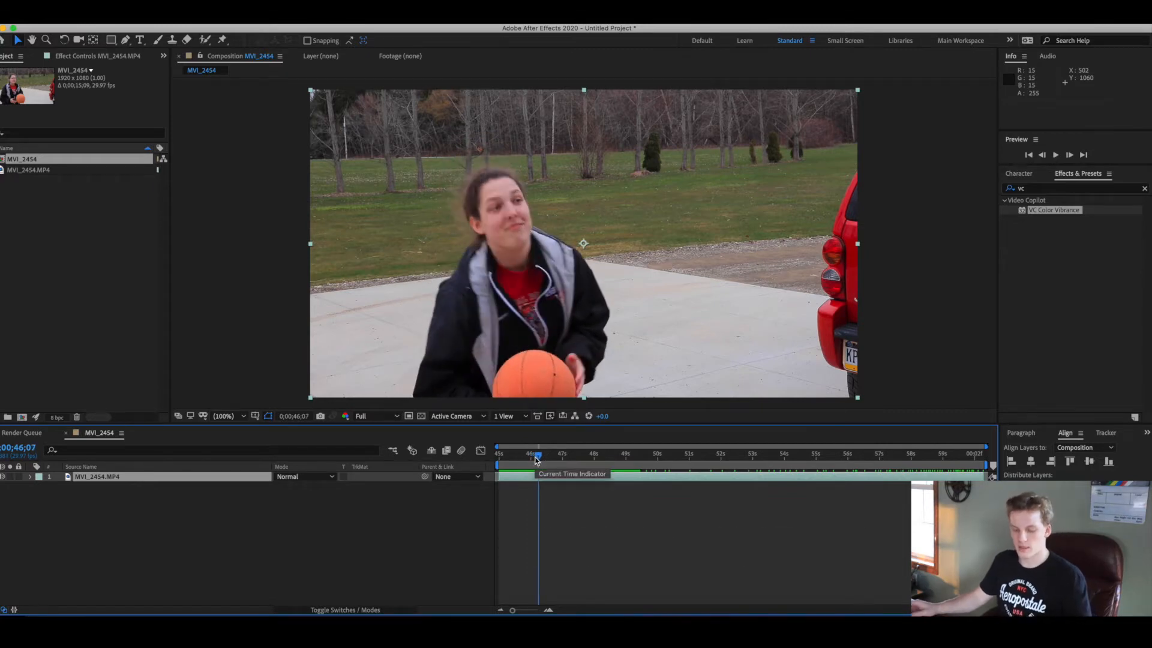
Step: Split the MVI_2454.MP4 layer at 0;00;46;07 and again at 0;00;57;00
key("cmd+shift+d")
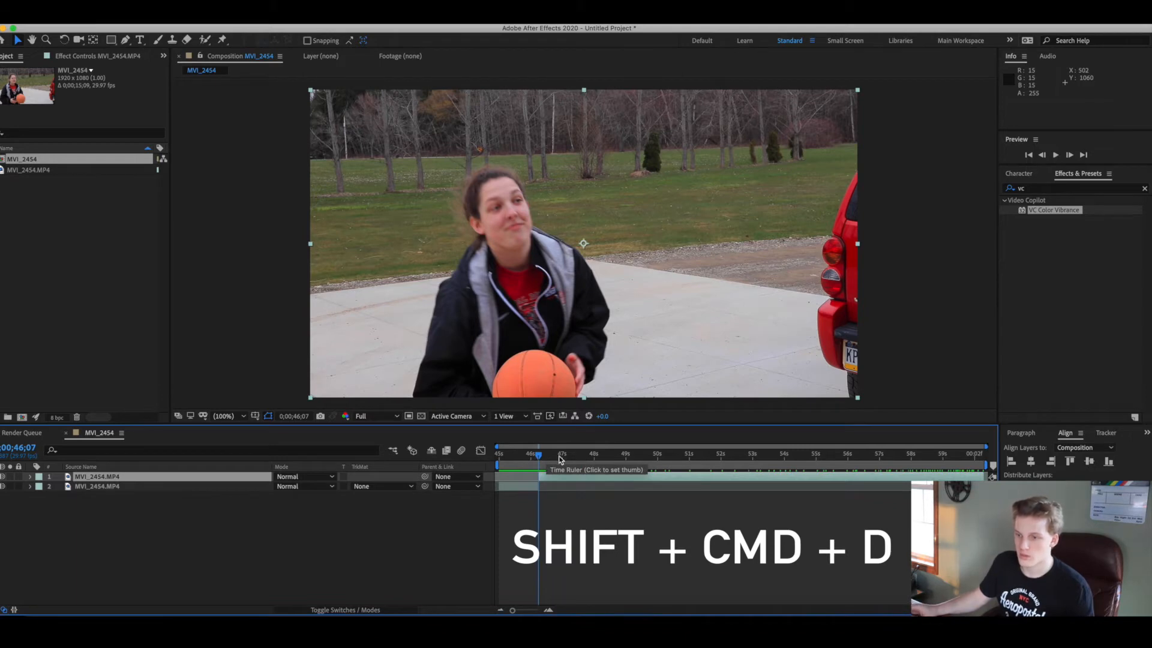
left_click_drag(540, 459, 880, 464)
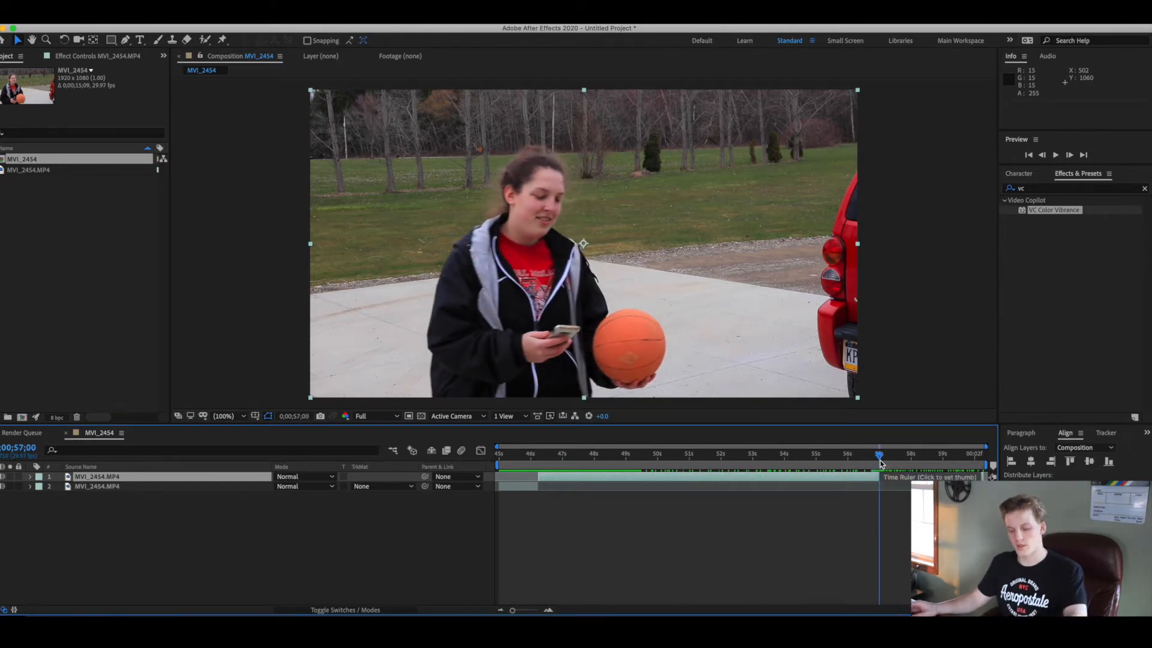
key("shift+super+d")
left_click_drag(855, 459, 583, 455)
left_click(654, 489)
key("Delete")
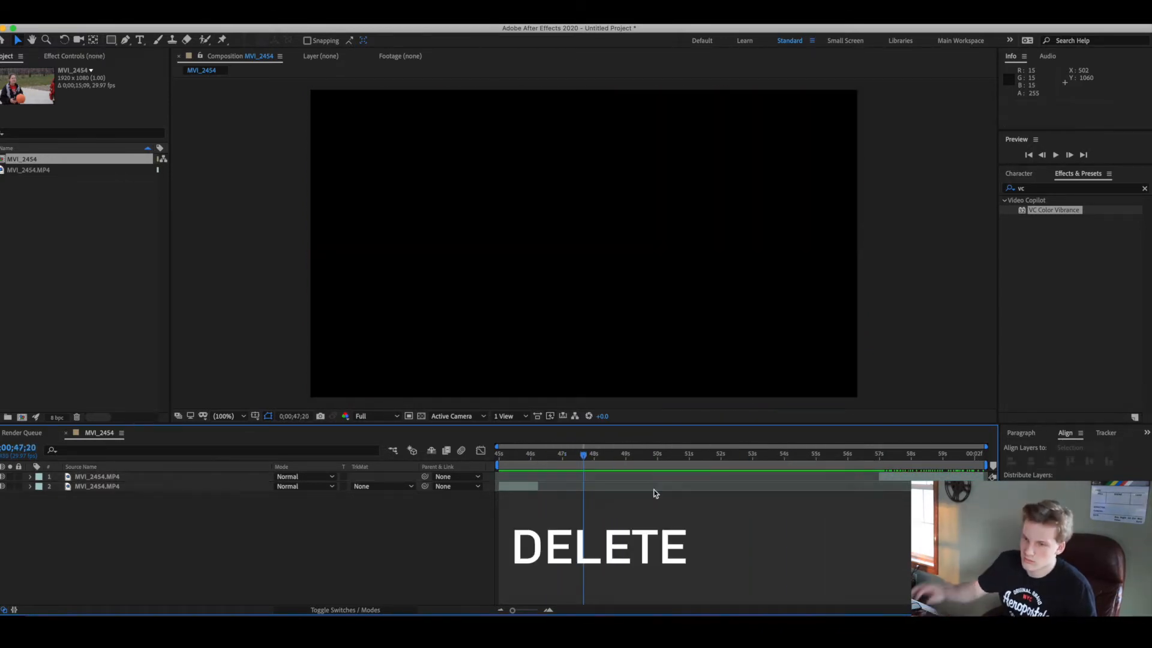
left_click_drag(567, 457, 512, 461)
key("super+z")
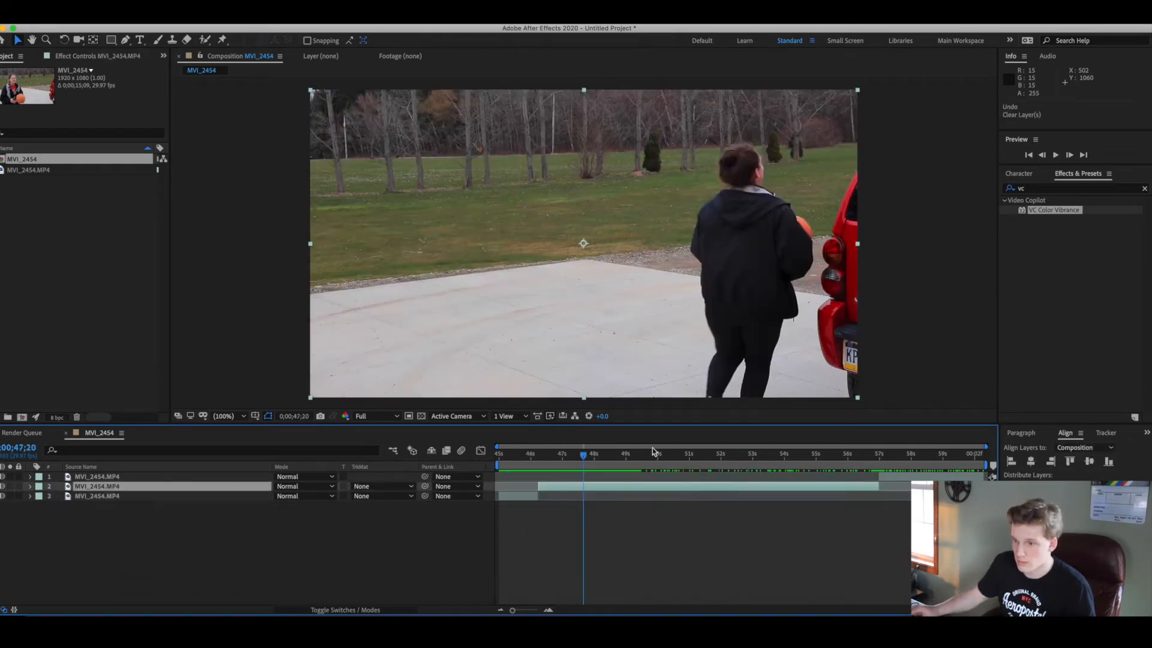
Step: Duplicate the middle clip segment and freeze the copy on the empty driveway frame at 0;00;51;22
left_click_drag(687, 456, 714, 459)
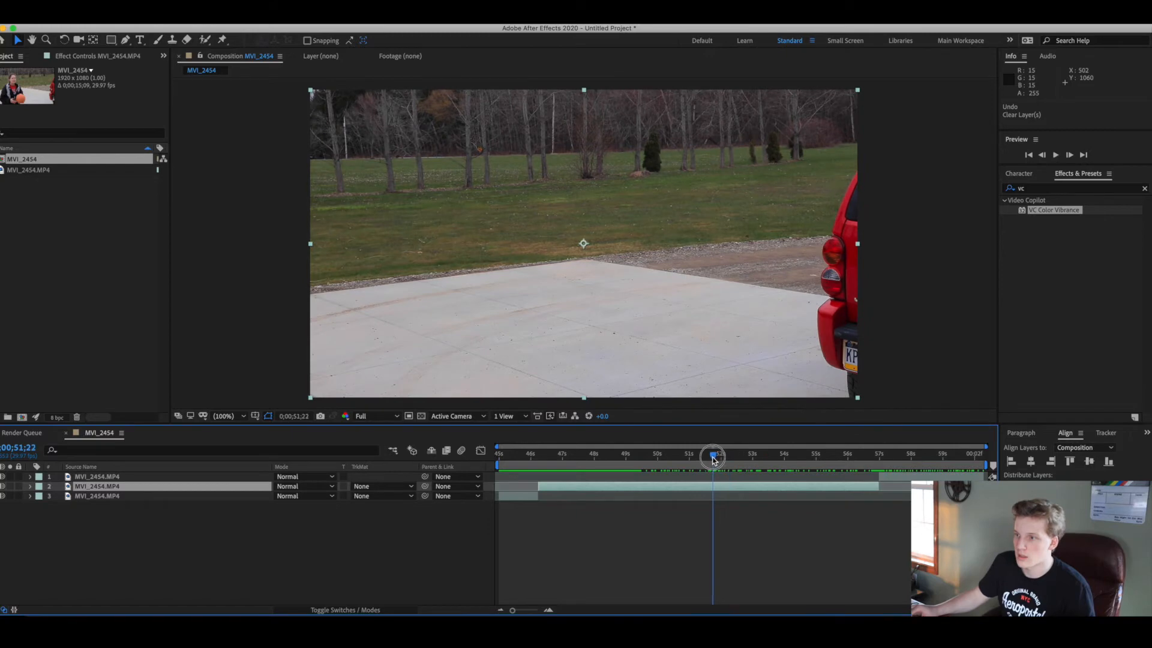
key("super+d")
right_click(725, 487)
mouse_move(744, 372)
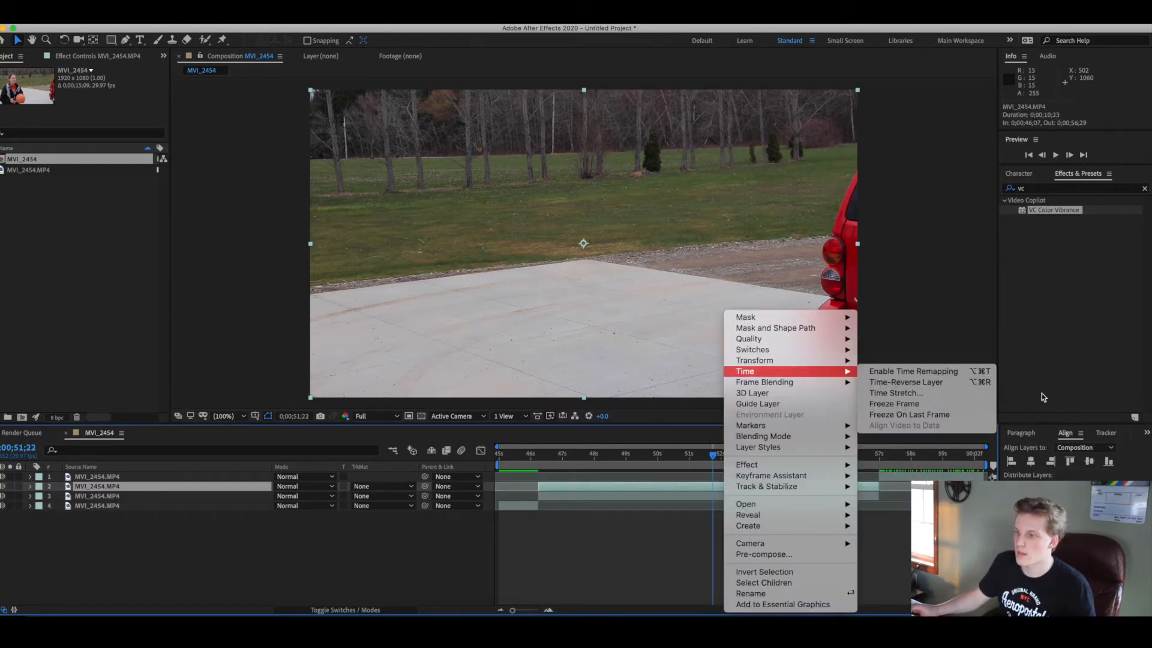
left_click(893, 404)
Step: Place the frozen layer at the bottom of the layer stack and rename it Clean Plate
left_click_drag(118, 491, 116, 537)
key("Return")
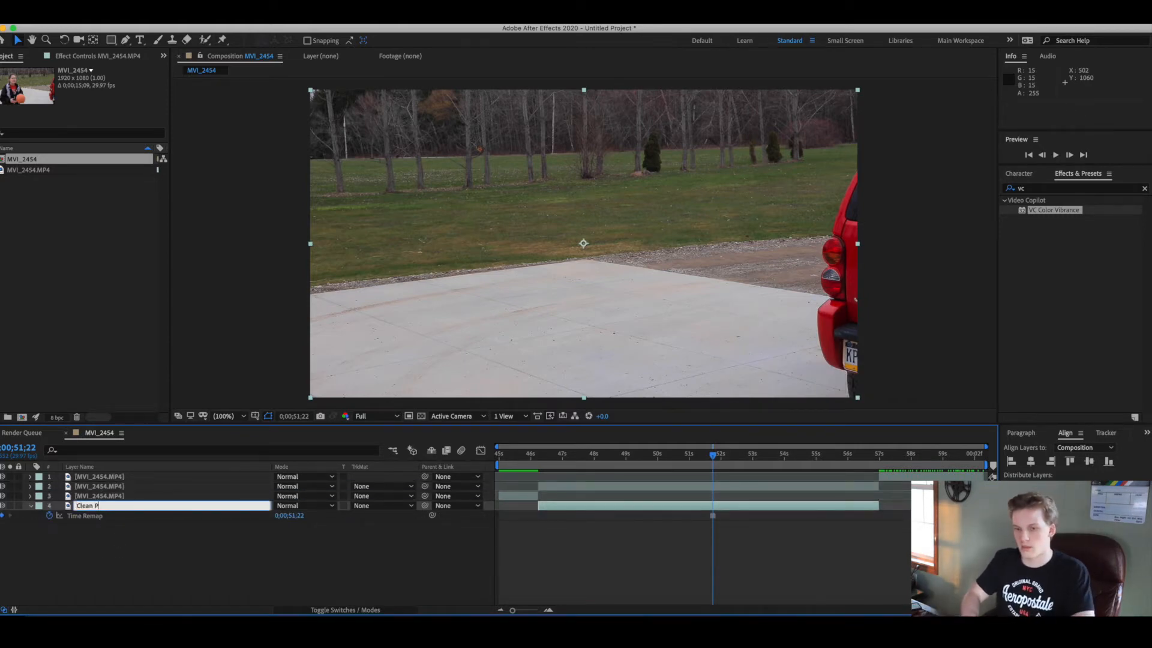
type("Clean Plate")
key("Return")
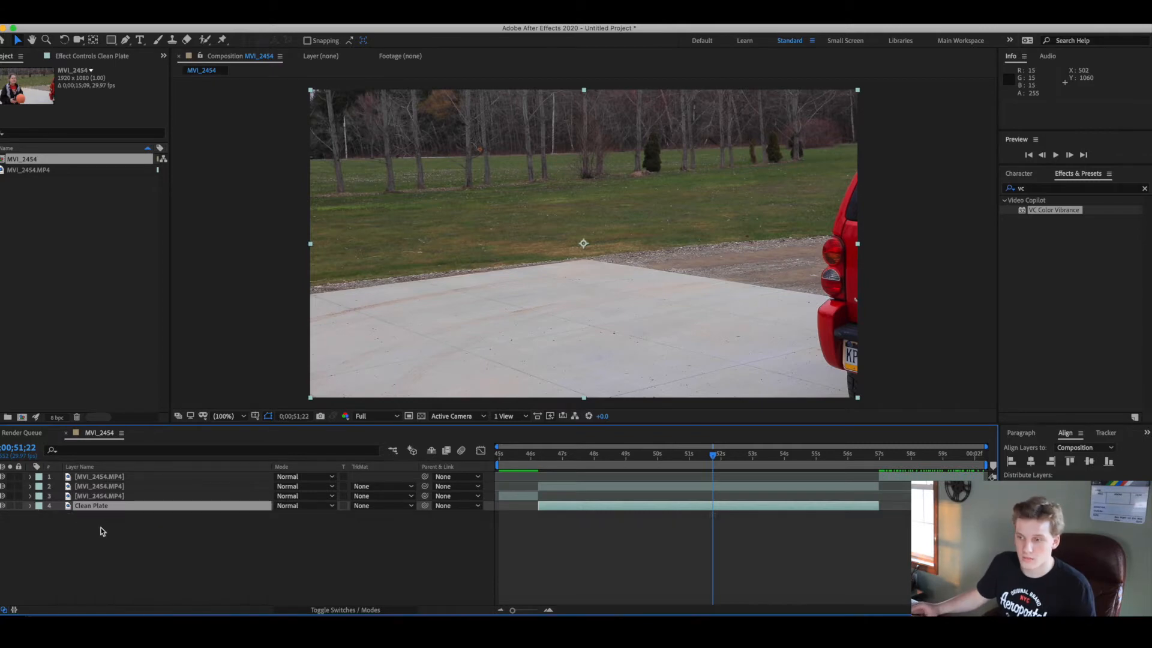
Step: Delete the moving middle segment and extend Clean Plate under both remaining clips, starting it at 0;00;45;06
left_click(103, 489)
key("Delete")
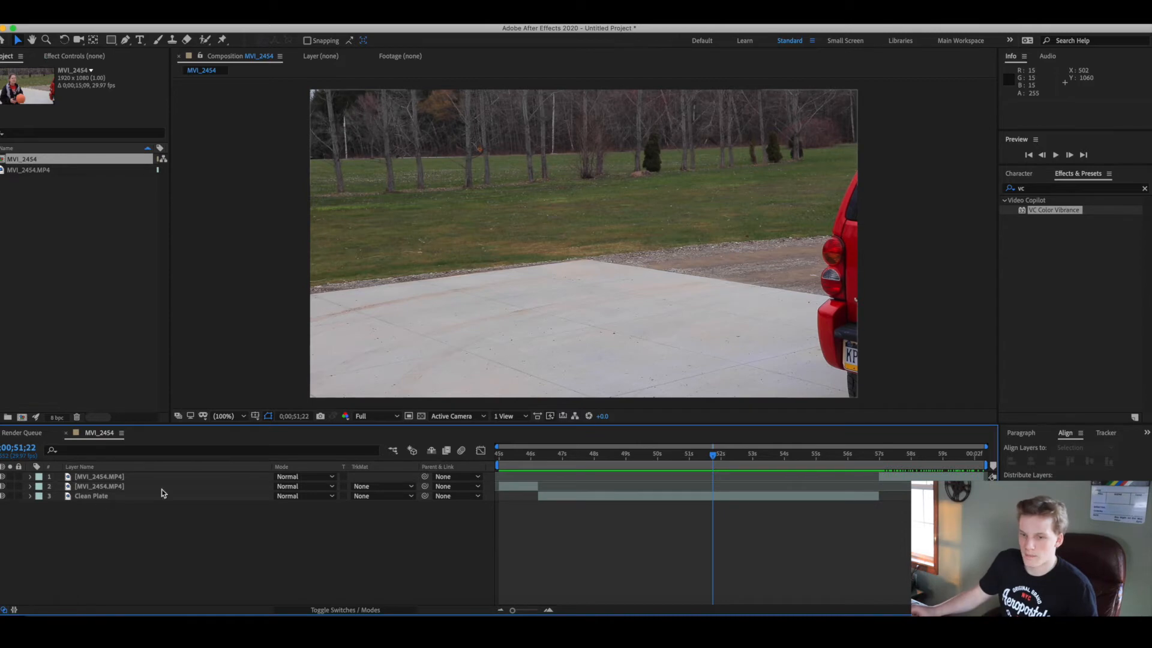
left_click_drag(538, 498, 527, 500)
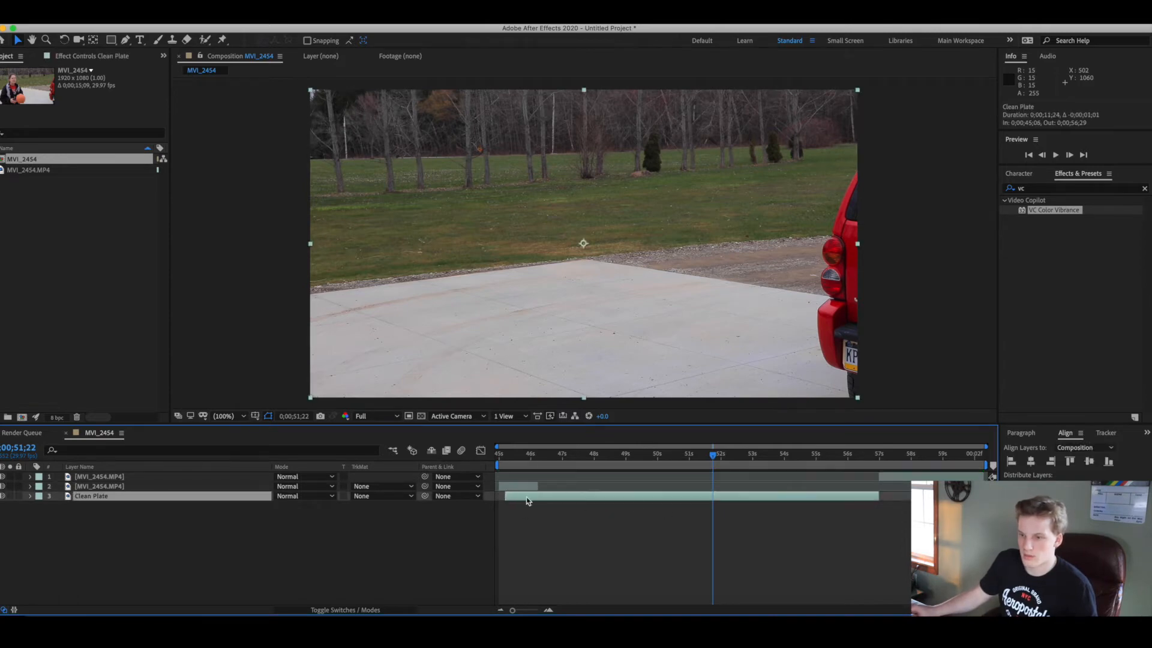
left_click_drag(882, 498, 912, 497)
Step: Duplicate the opening clip with the time set to 0;00;46;02 and rename the copy Still
left_click_drag(713, 454, 532, 454)
left_click(527, 487)
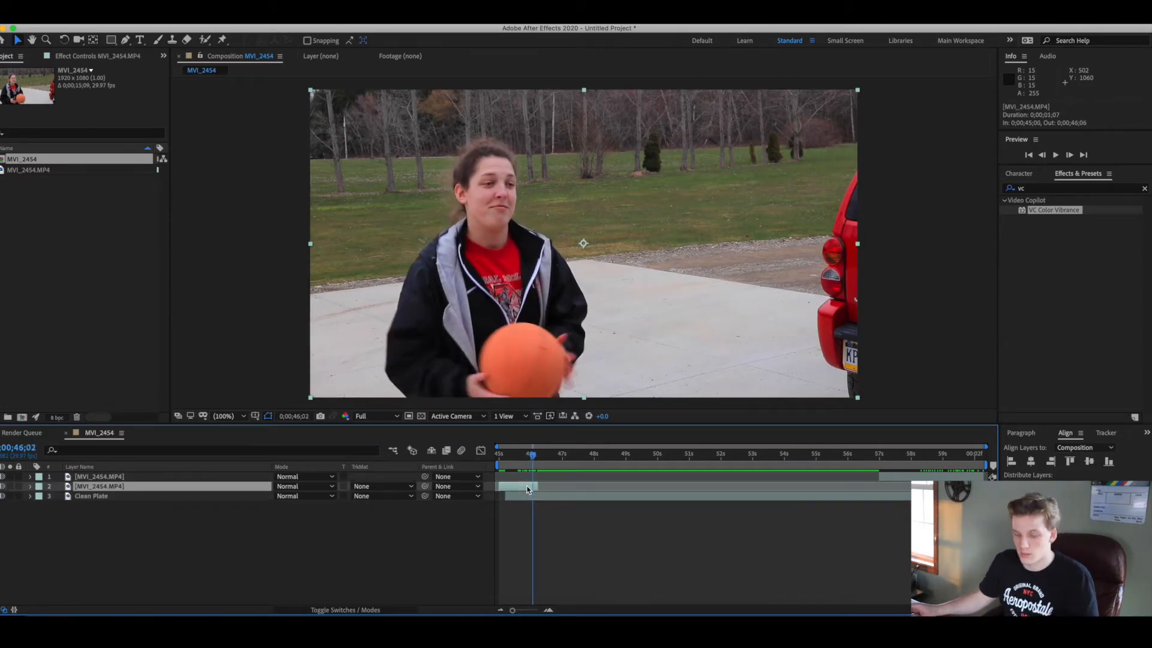
key("super+d")
key("Return")
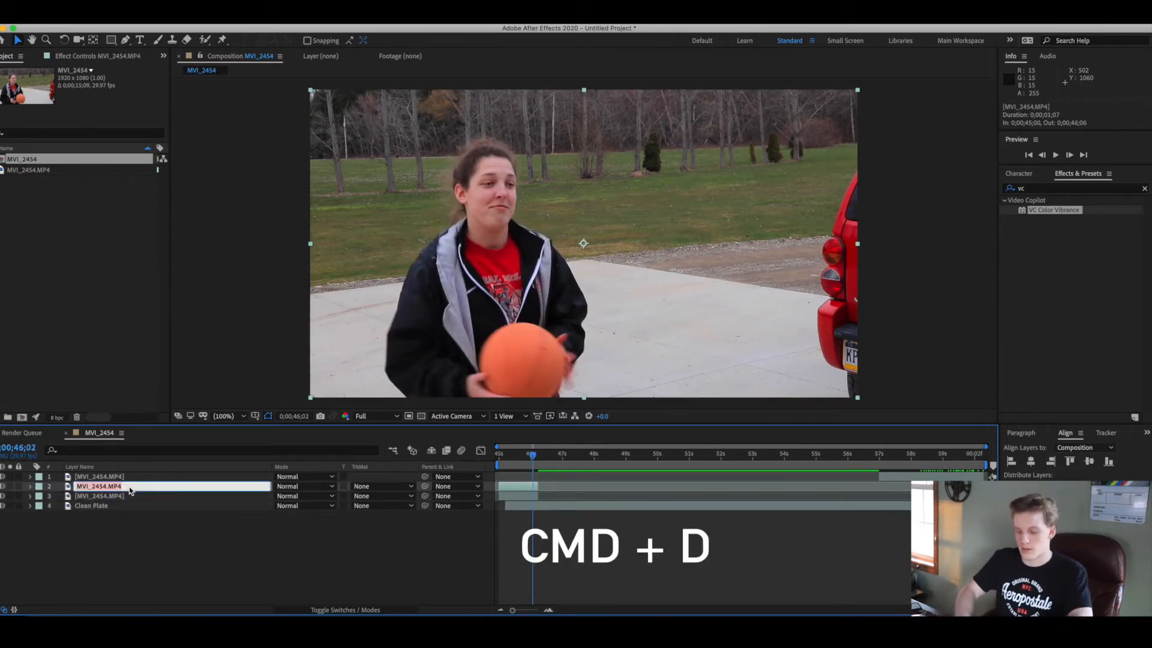
type("Still")
key("Return")
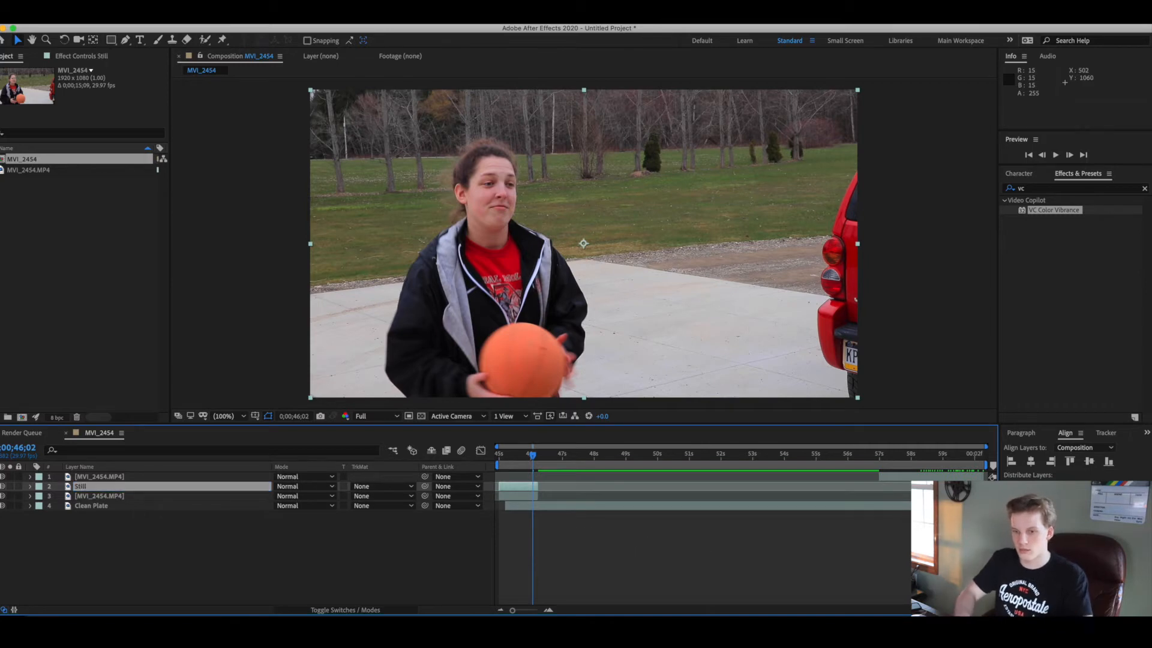
Step: Freeze the Still layer on the frame at 0;00;46;02
right_click(110, 488)
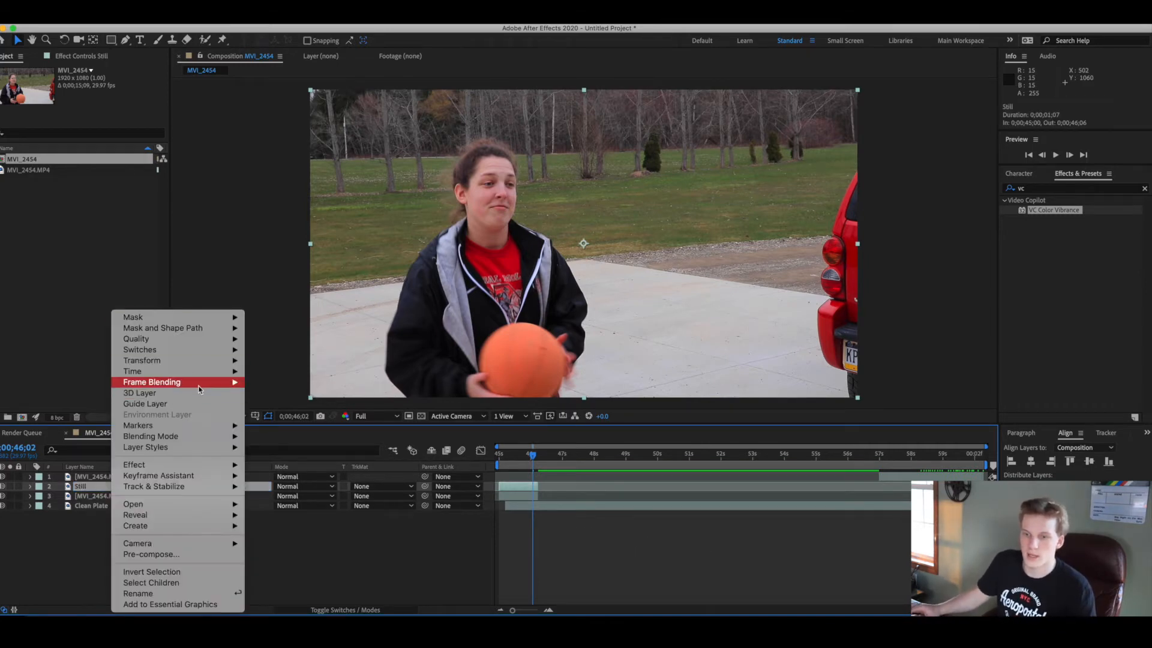
mouse_move(203, 372)
left_click(303, 404)
Step: Draw a closed pen mask around the woman and basketball on the Still layer, running below the frame's lower edge
key("g")
left_click(558, 394)
left_click(591, 313)
left_click(536, 233)
left_click(513, 210)
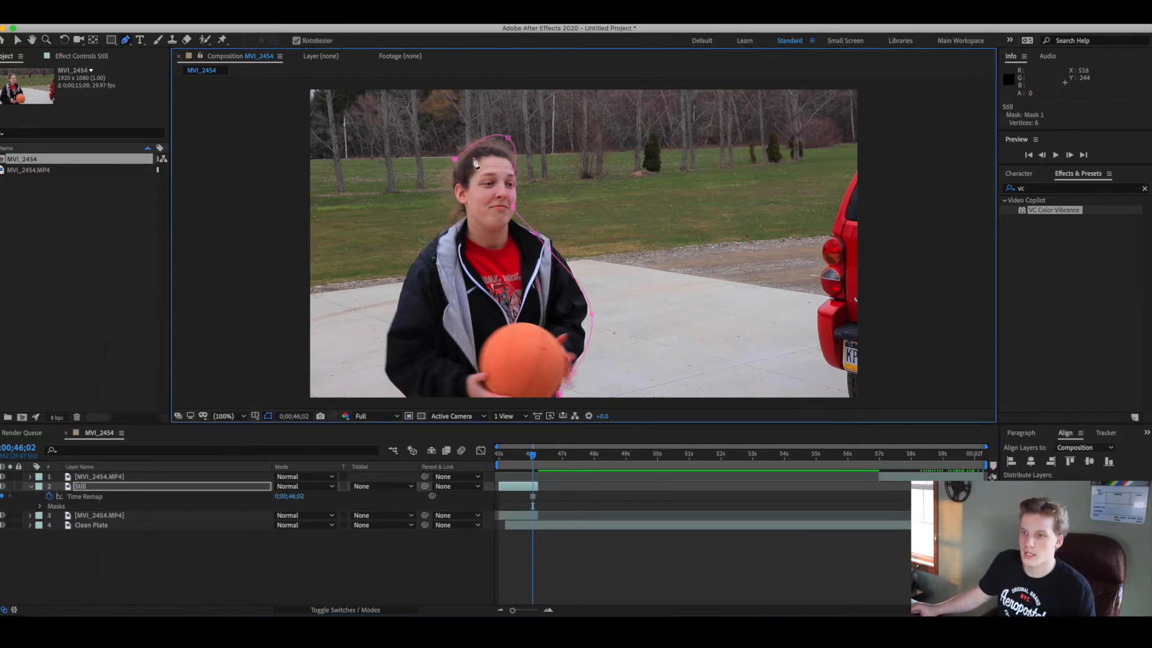
left_click_drag(507, 140, 509, 150)
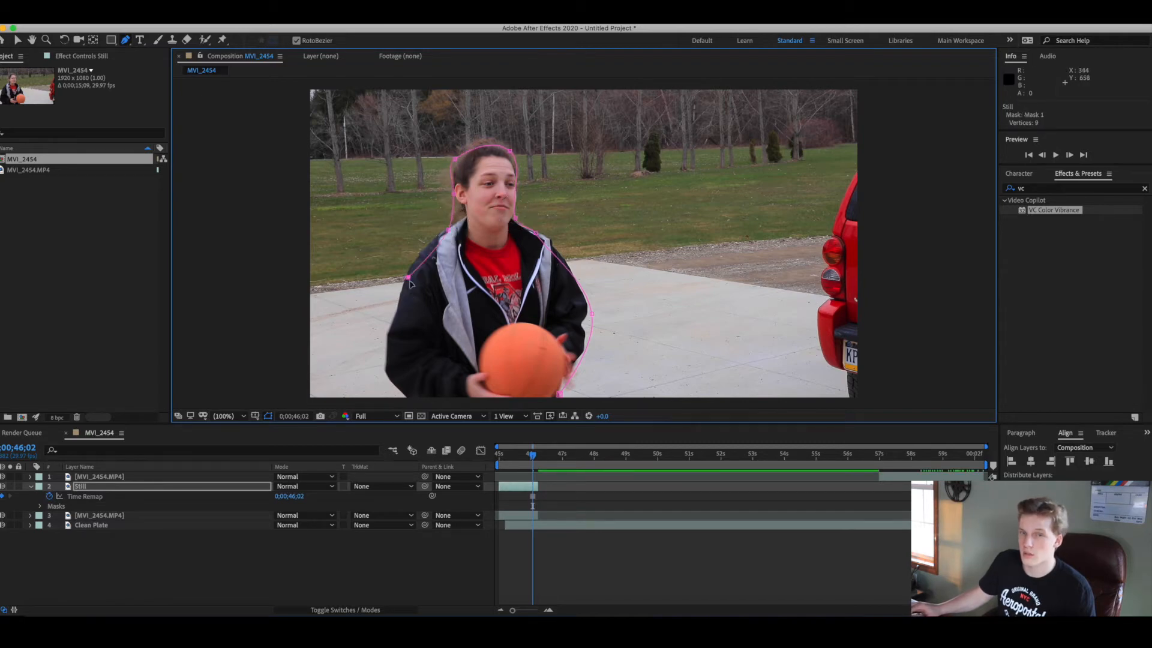
left_click(476, 406)
left_click(537, 406)
left_click(18, 40)
Step: Apply Directional Blur to the Still layer with a direction of 85° and a blur length of 145.2
left_click(1028, 191)
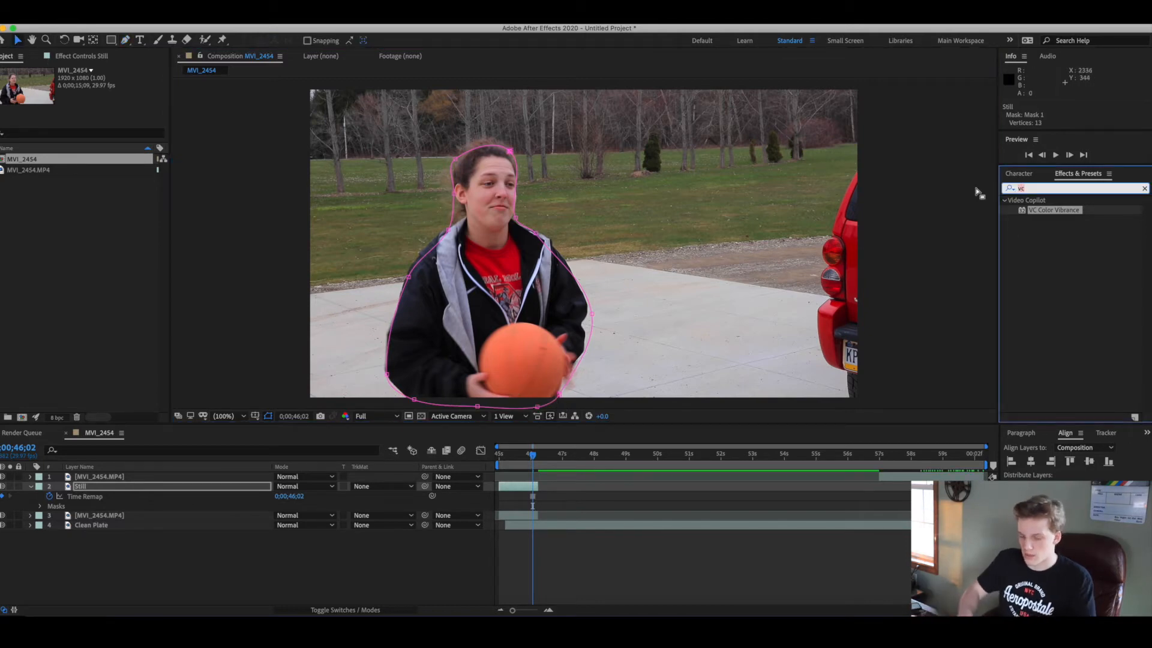
type("dire")
left_click_drag(1067, 216, 471, 294)
left_click(99, 89)
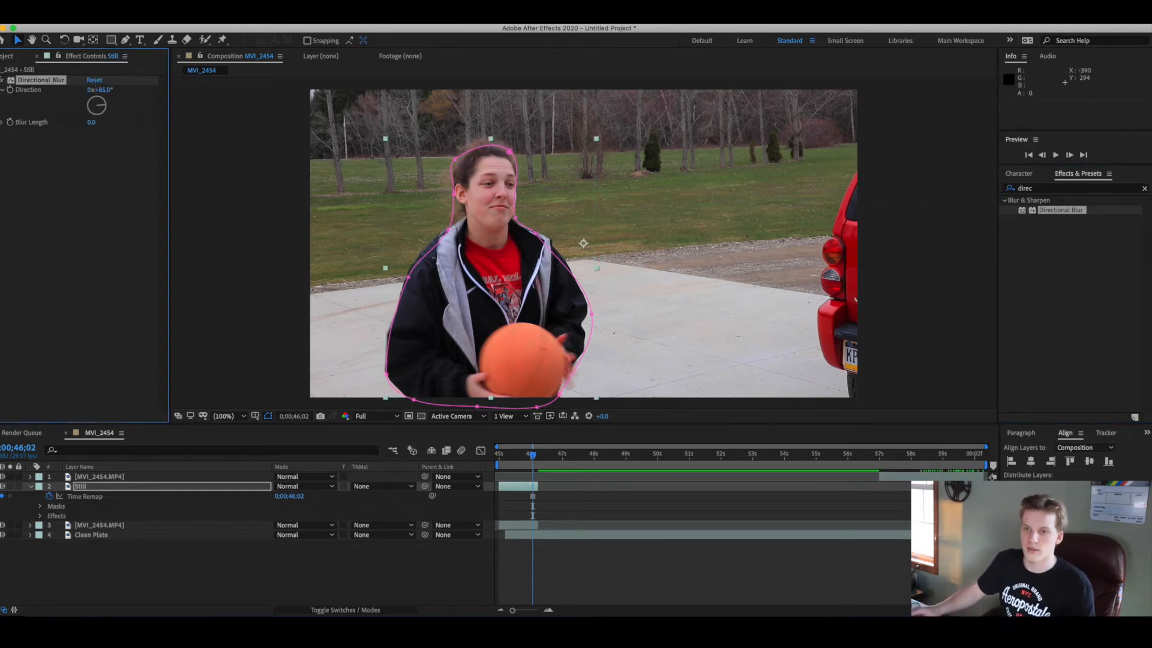
left_click_drag(100, 121, 1039, 132)
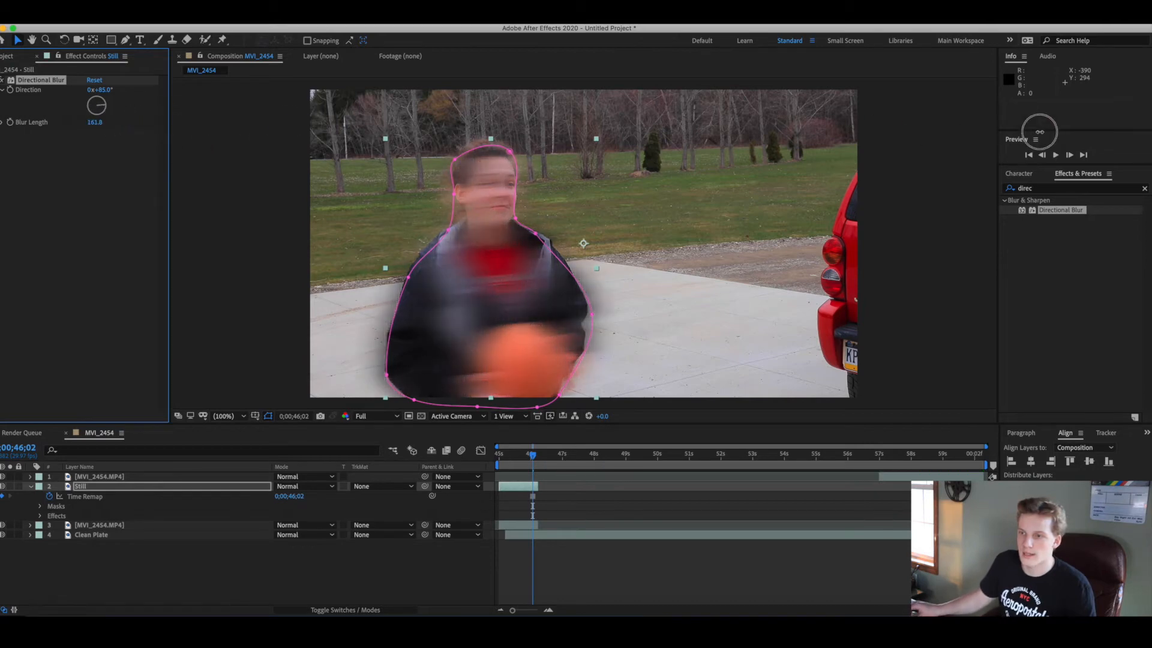
left_click_drag(802, 158, 950, 155)
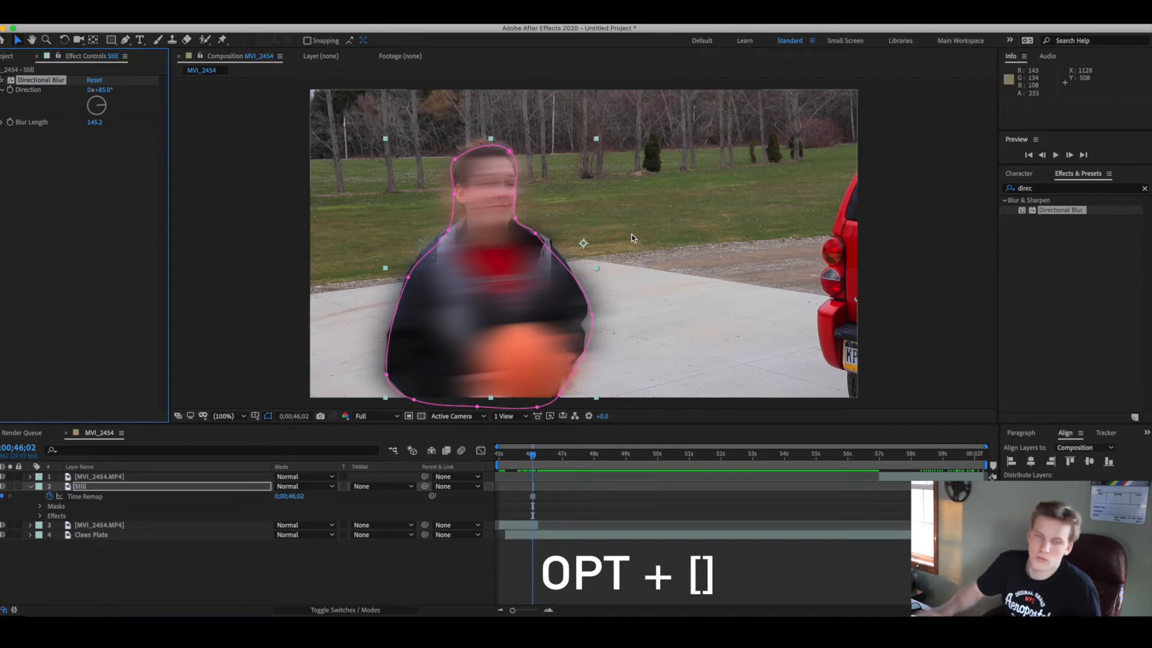
Step: Trim Still to a single frame, end the opening clip at 0;00;46;04 and start Still at that same time
key("equal")
key("equal")
key("equal")
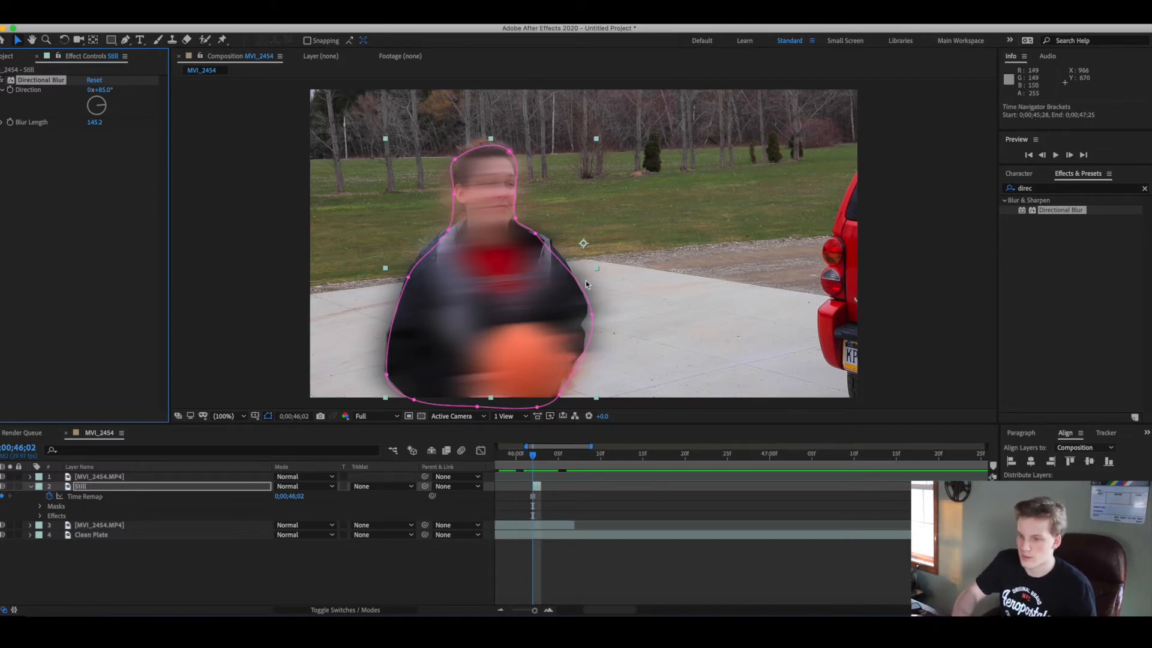
mouse_move(536, 468)
left_mouse_down()
mouse_move(545, 459)
mouse_move(514, 459)
mouse_move(579, 458)
mouse_move(531, 459)
mouse_move(550, 463)
left_mouse_up()
left_click_drag(574, 522, 551, 517)
left_click(538, 485)
key("bracketleft")
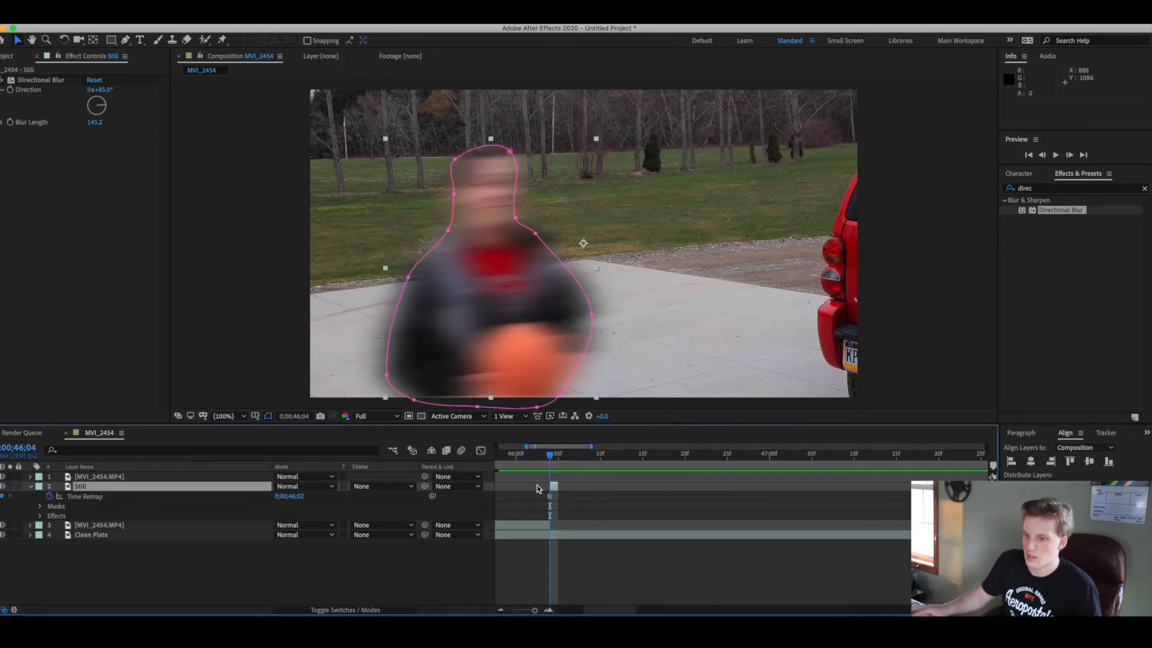
Step: Check the cut into Still around 0;00;46;04 and shift the blurred figure right to position 1230, 526
left_click(536, 457)
left_click_drag(535, 457, 548, 458)
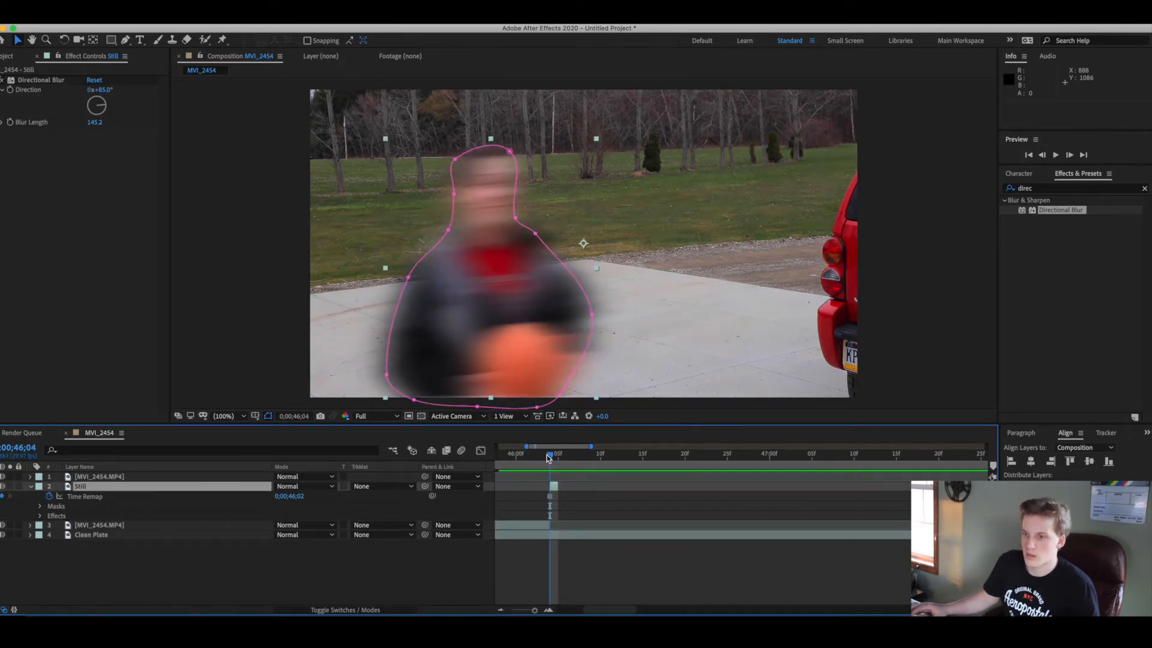
key("space")
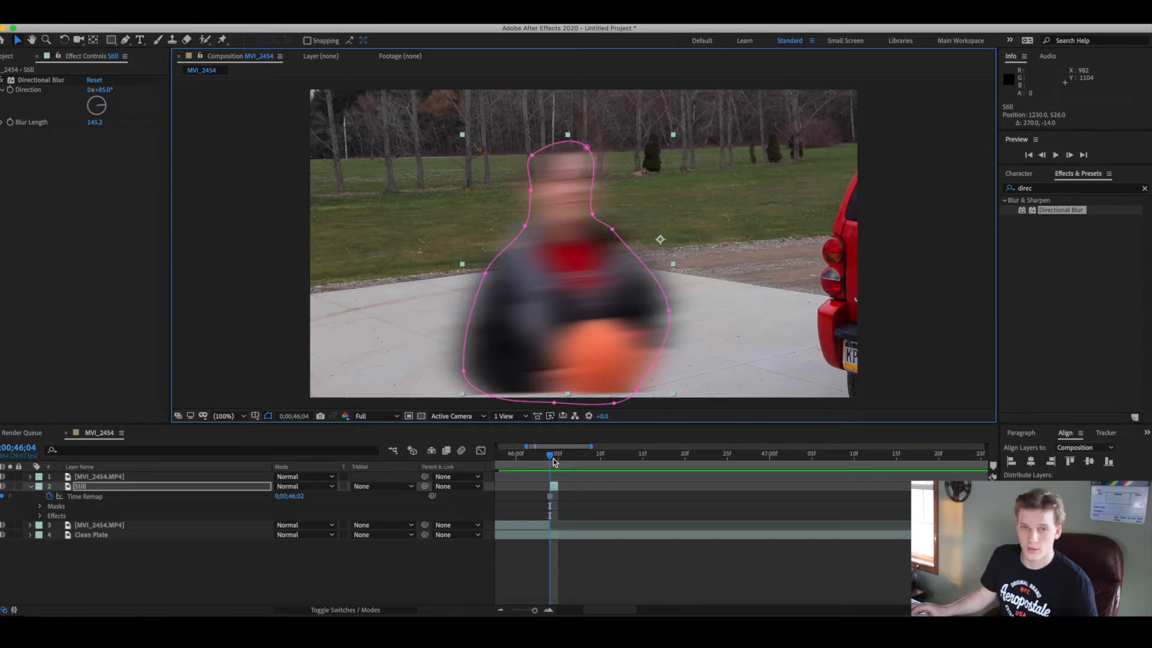
Step: Duplicate the Still layer and start the copy one frame after it, at 0;00;46;05
left_click_drag(553, 461, 608, 459)
key("ctrl+d")
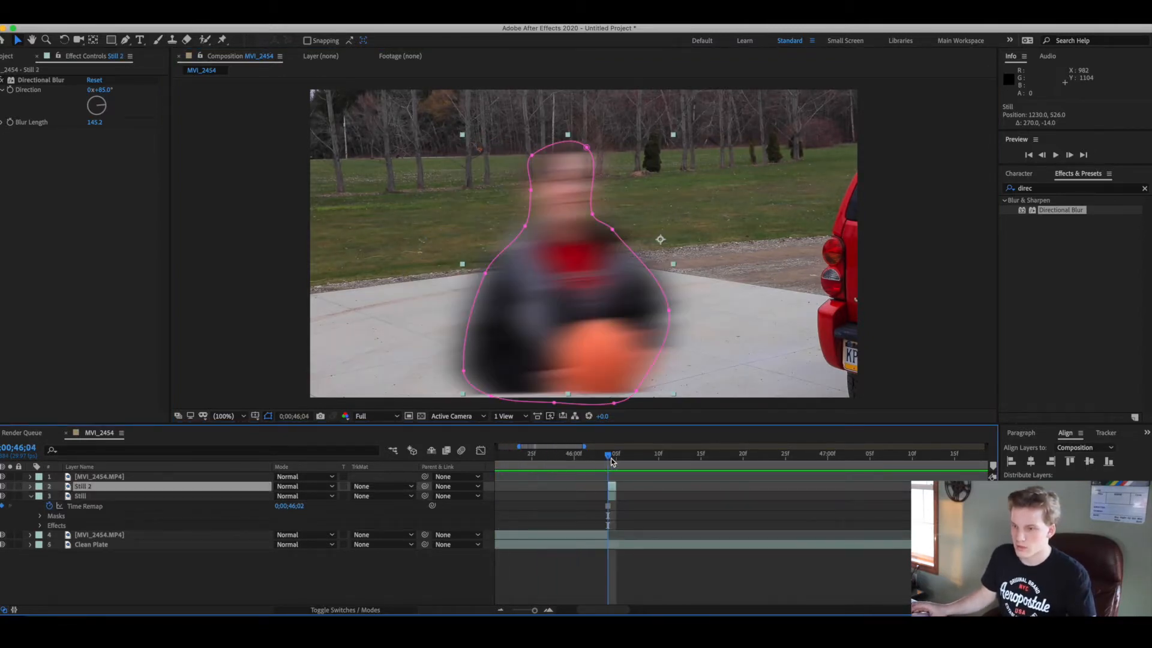
left_click_drag(607, 459, 620, 461)
key("bracketleft")
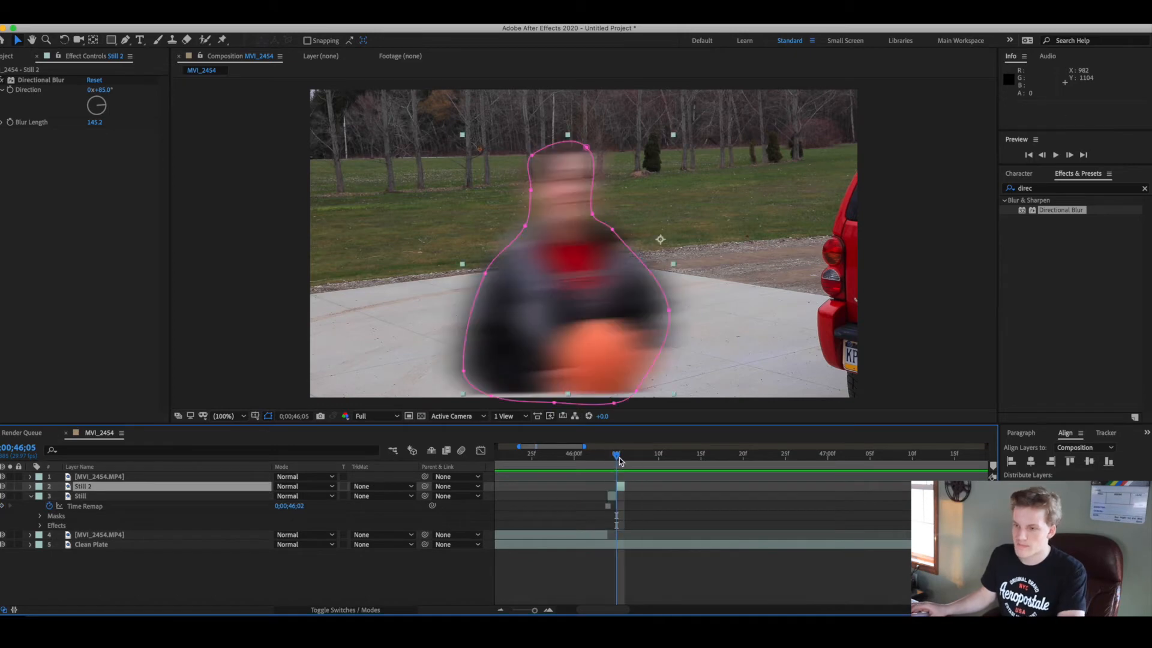
Step: Scale the copied still to 85% and move it right along the driveway to position 1464, 508
left_click_drag(564, 326, 639, 318)
key("s")
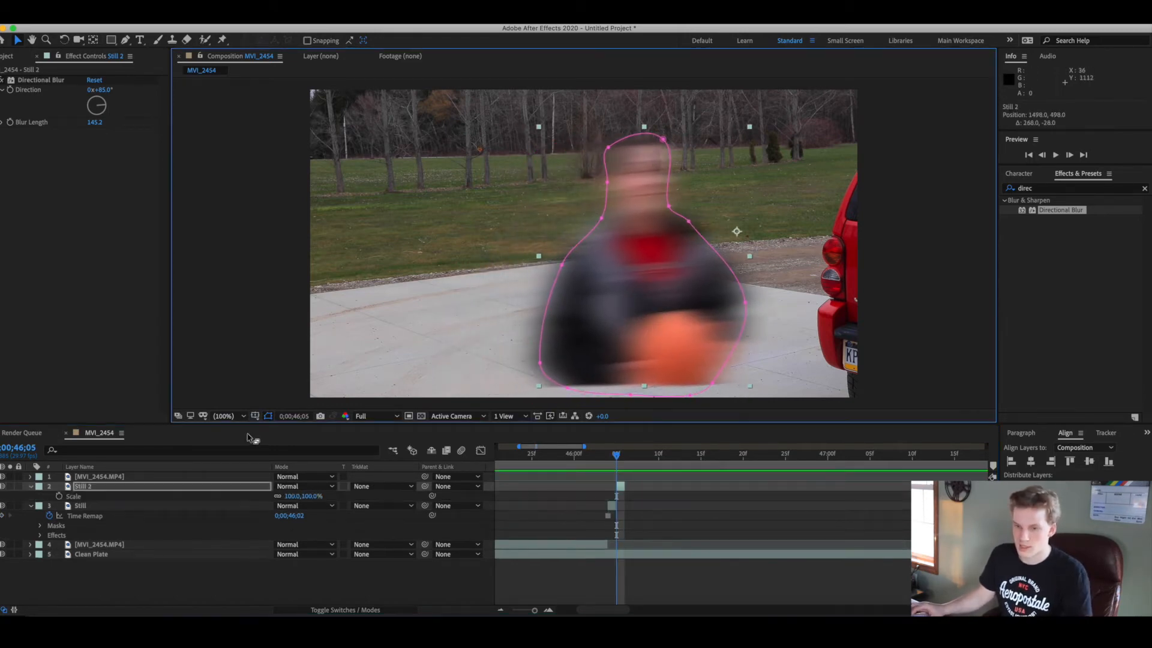
left_click_drag(308, 499, 298, 498)
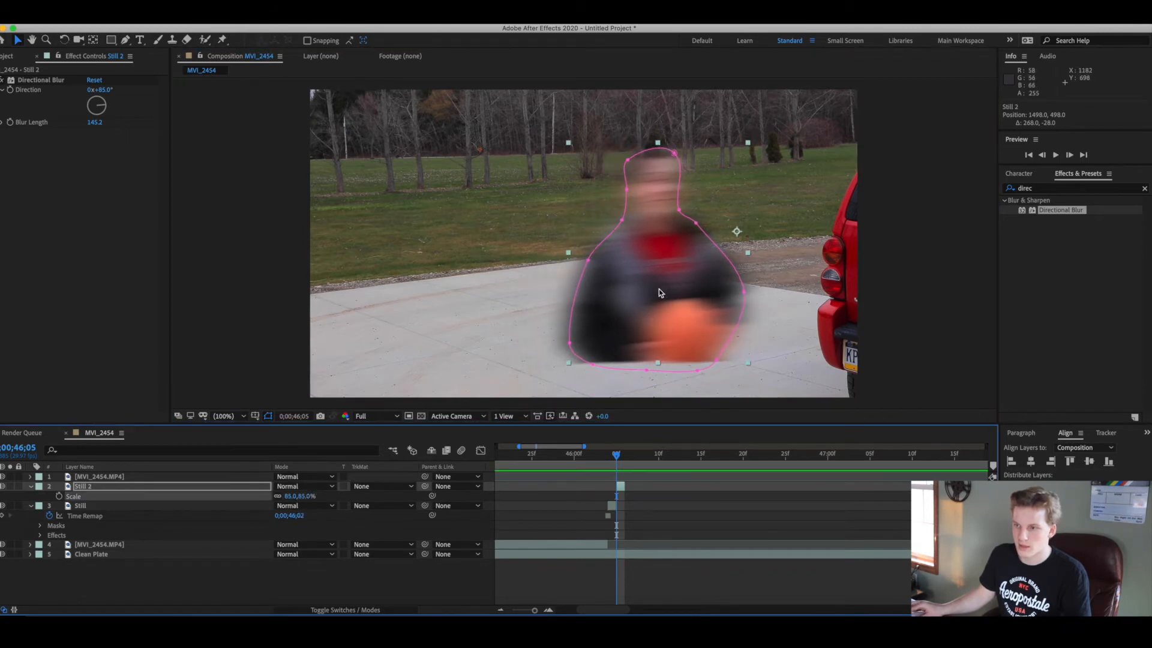
left_click_drag(675, 289, 655, 295)
Step: Duplicate Still 2, start the copy at 0;00;46;06 and move it to position 1776, 464 beside the red vehicle
left_click_drag(616, 455, 628, 456)
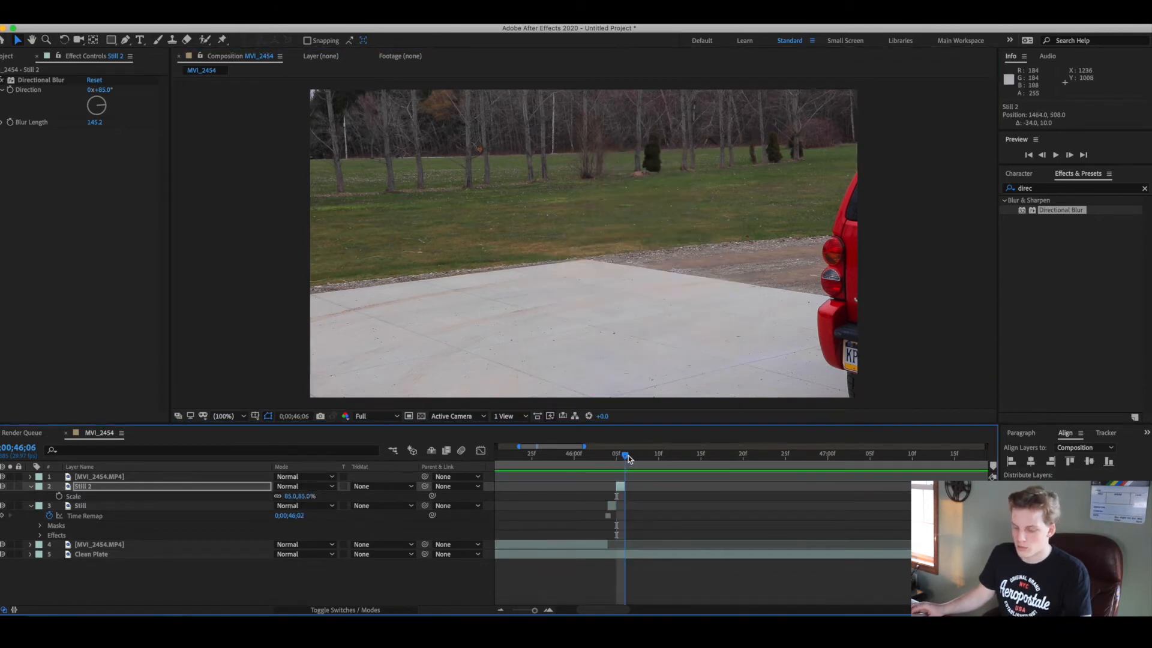
key("ctrl+d")
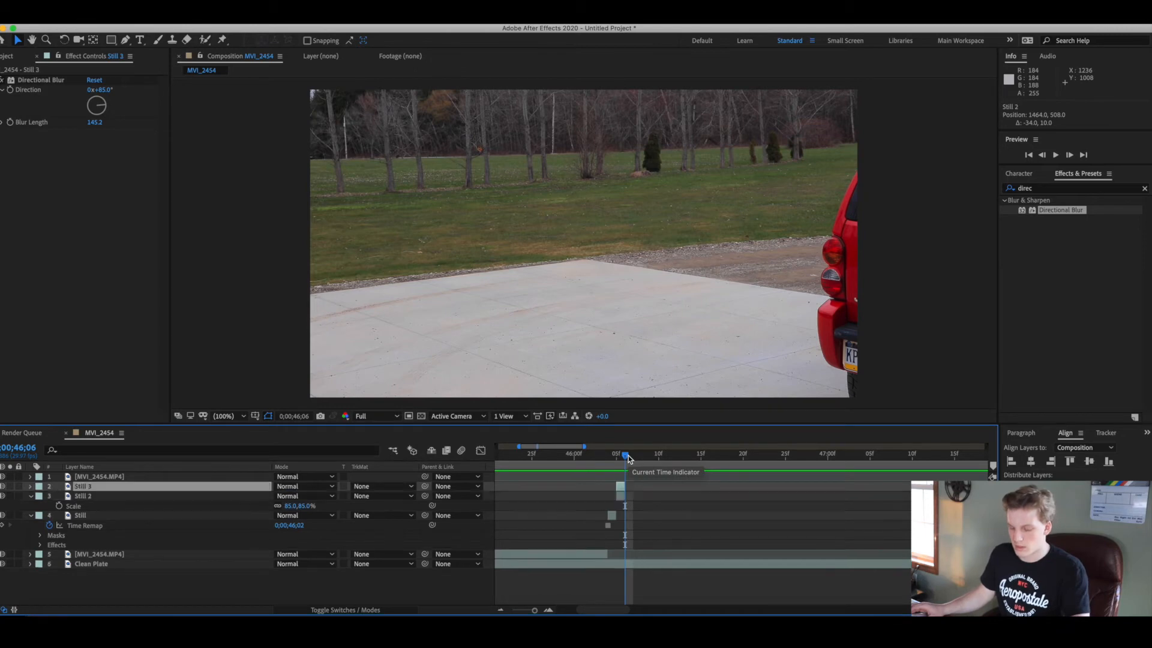
key("bracketleft")
left_click_drag(643, 322, 736, 309)
Step: Duplicate Still 3, start the copy at 0;00;46;10 and lower it to position 1774, 510
left_click_drag(625, 459, 659, 459)
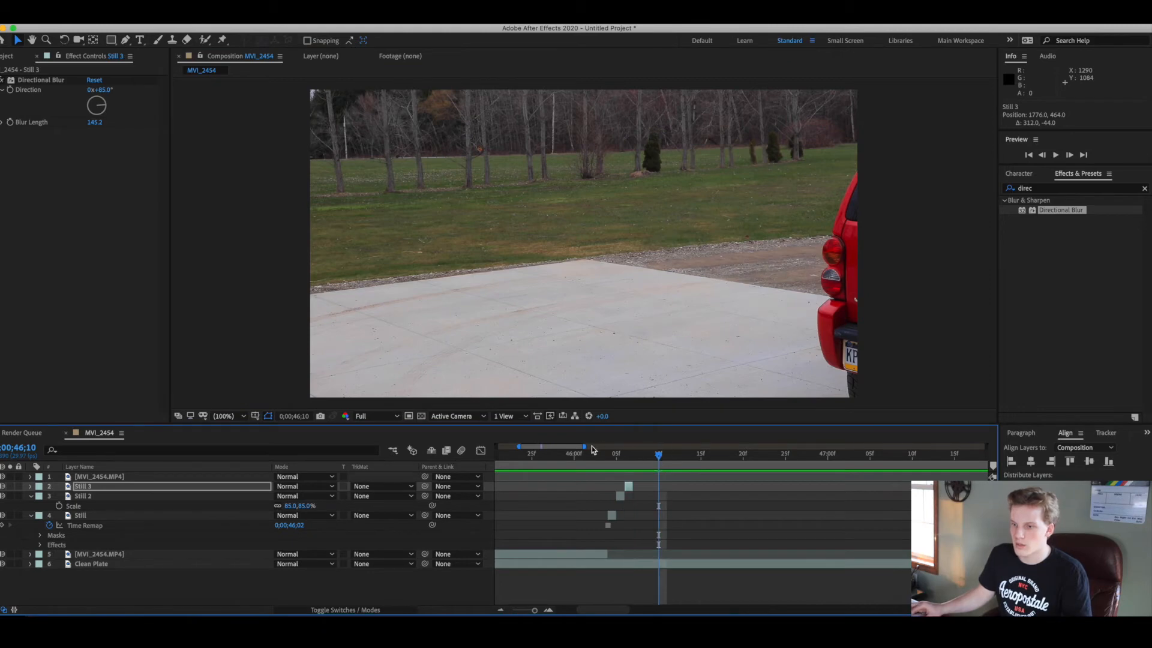
key("ctrl+d")
key("bracketleft")
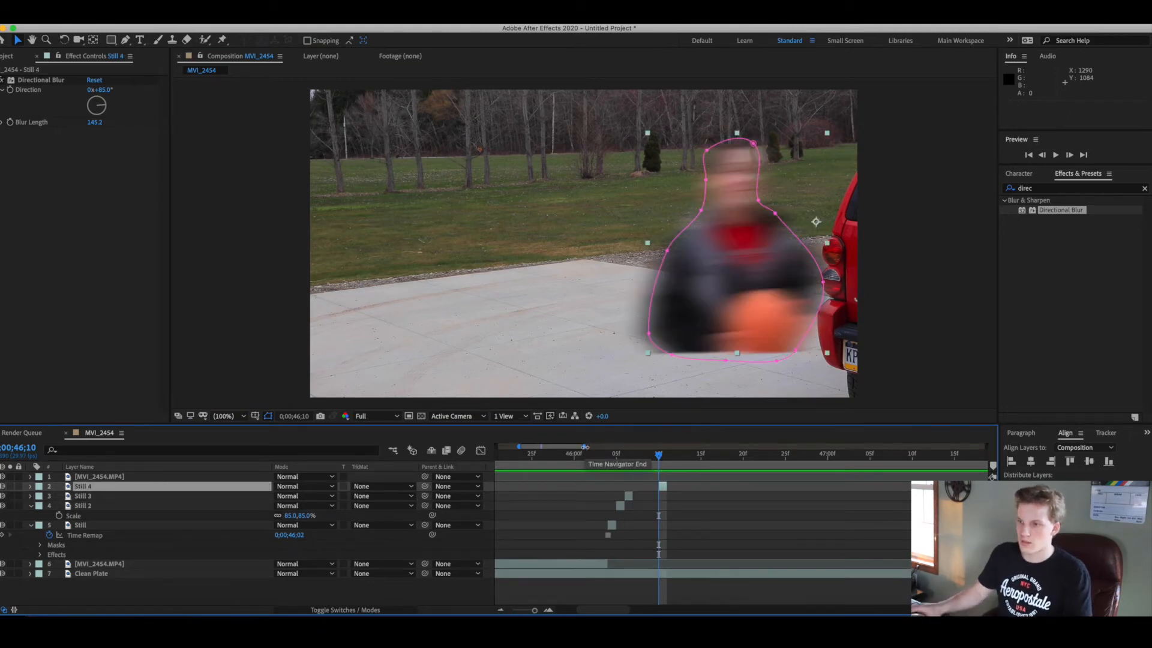
left_click_drag(734, 288, 733, 302)
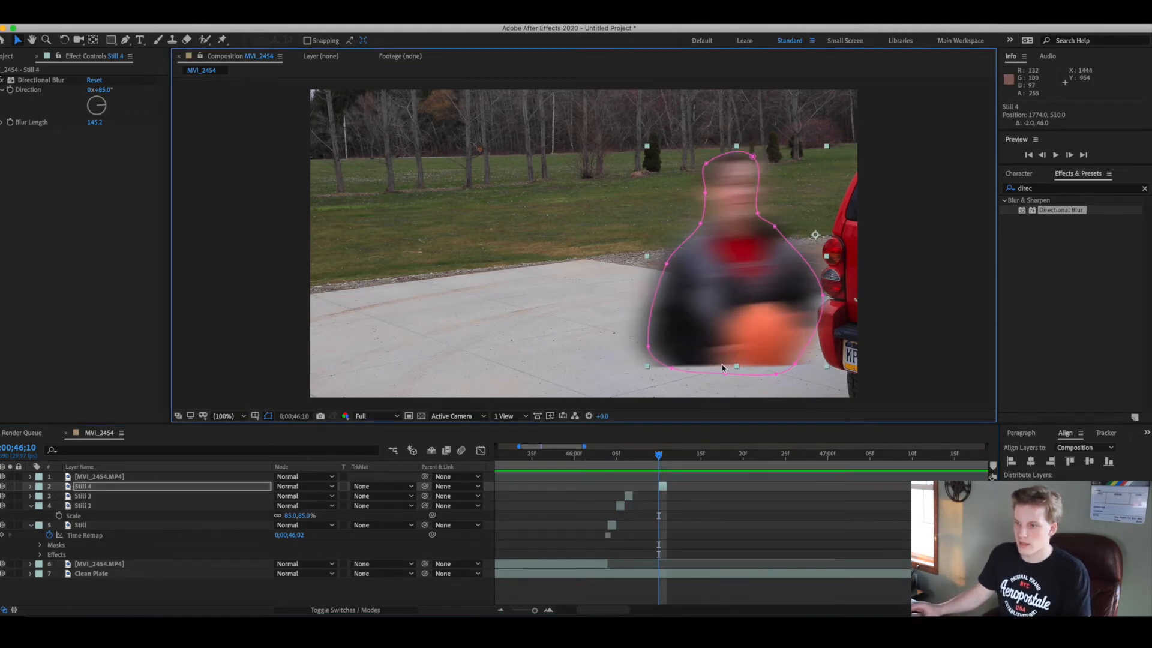
Step: Duplicate Still 4 and start the copy one frame after it, at 0;00;46;11
key("ctrl+d")
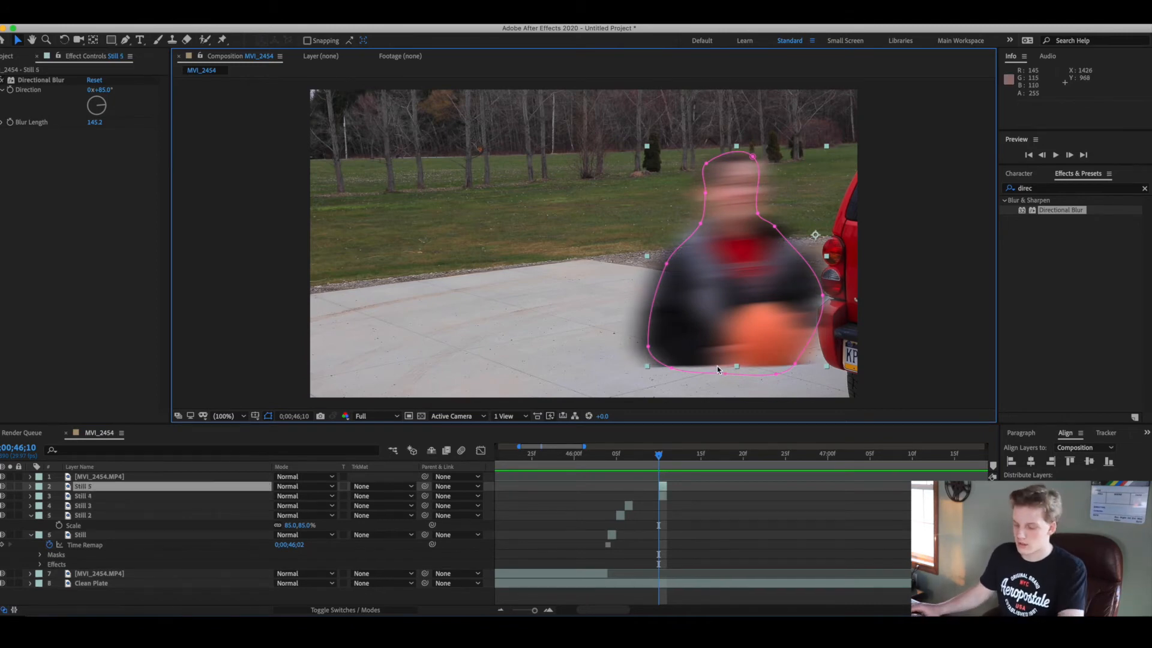
left_click(665, 456)
key("bracketleft")
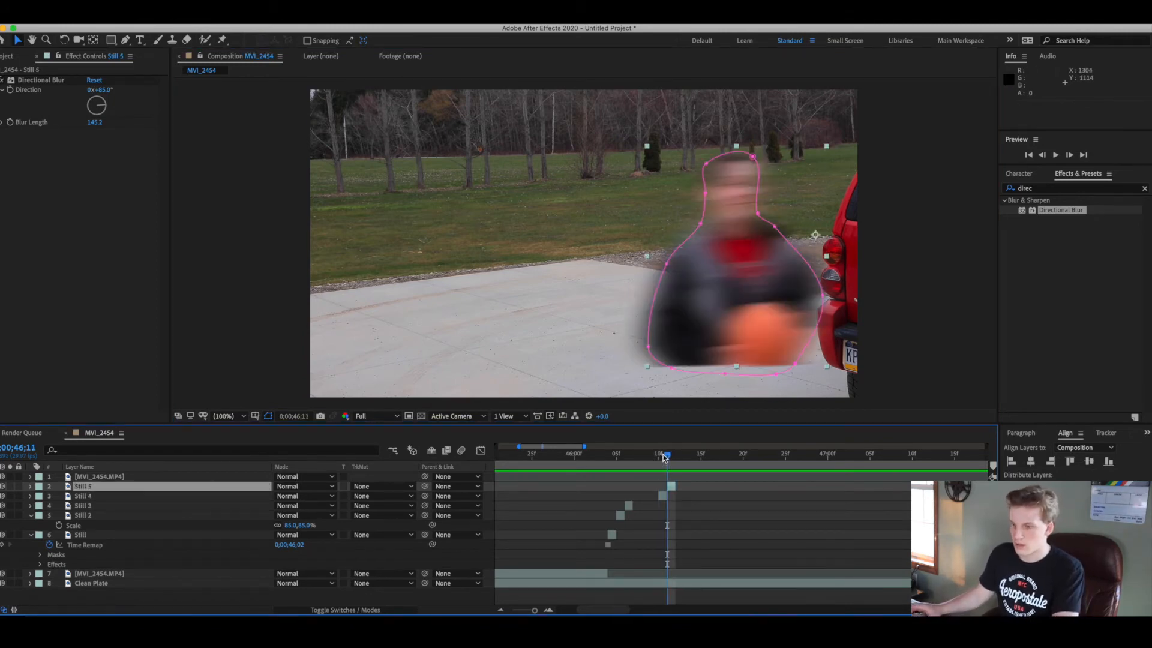
Step: Move Still 5 along the driveway to position 1468, 566 and scale it to 97%
left_click_drag(736, 324, 649, 340)
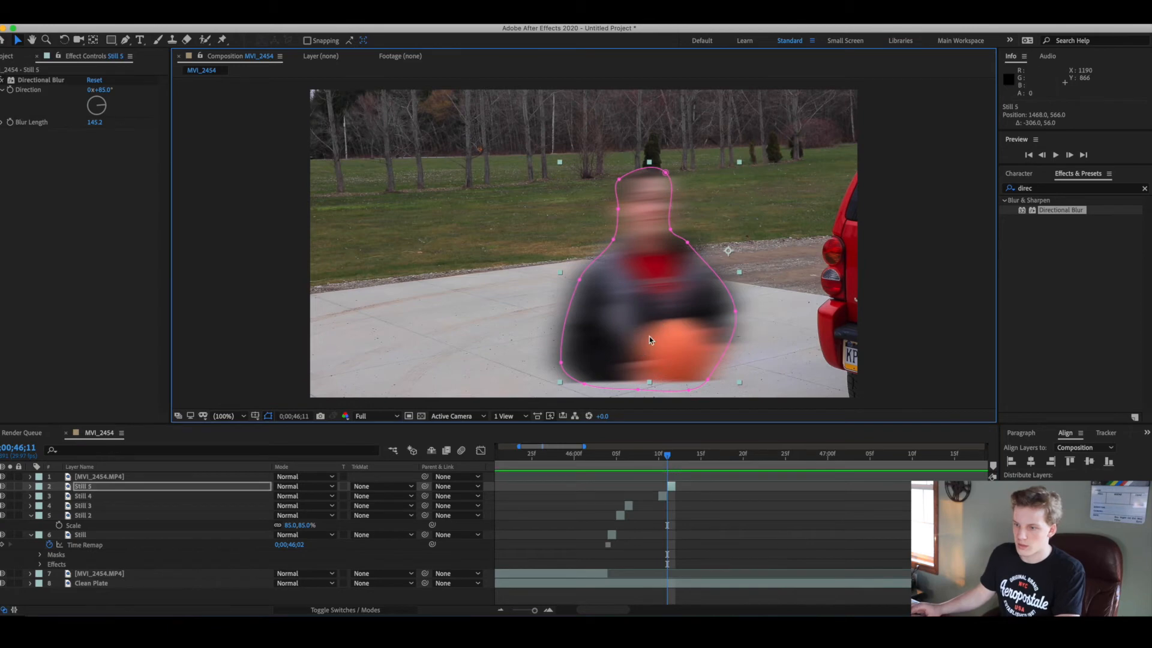
key("s")
left_click_drag(300, 496, 313, 498)
Step: Duplicate Still 5, start the copy at 0;00;46;12 and move it to position 1250, 562
key("ctrl+d")
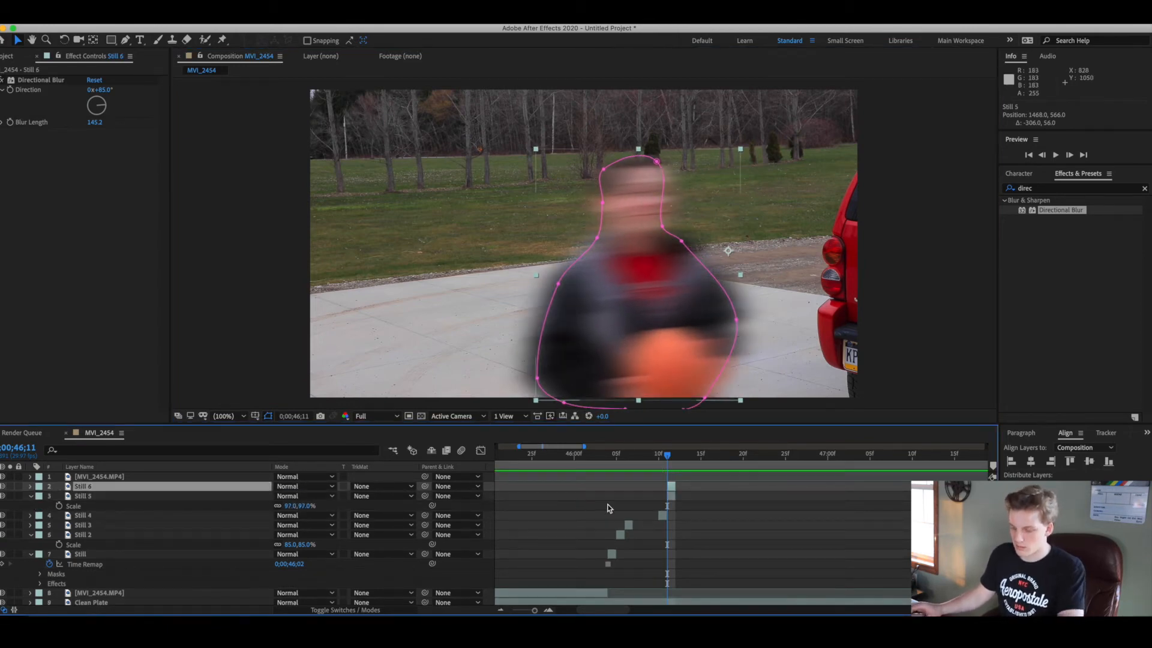
key("[")
left_click_drag(658, 319, 597, 318)
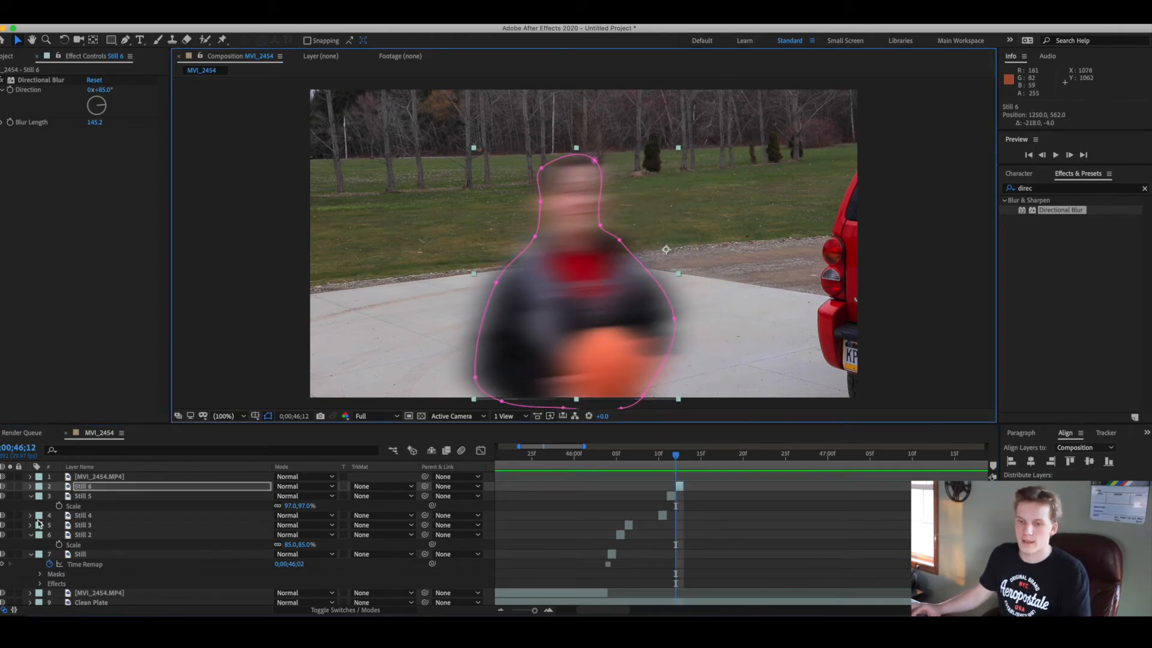
Step: Collapse the expanded properties of the still layers and set the current time to 0;00;46;05
left_click(30, 496)
left_click(30, 525)
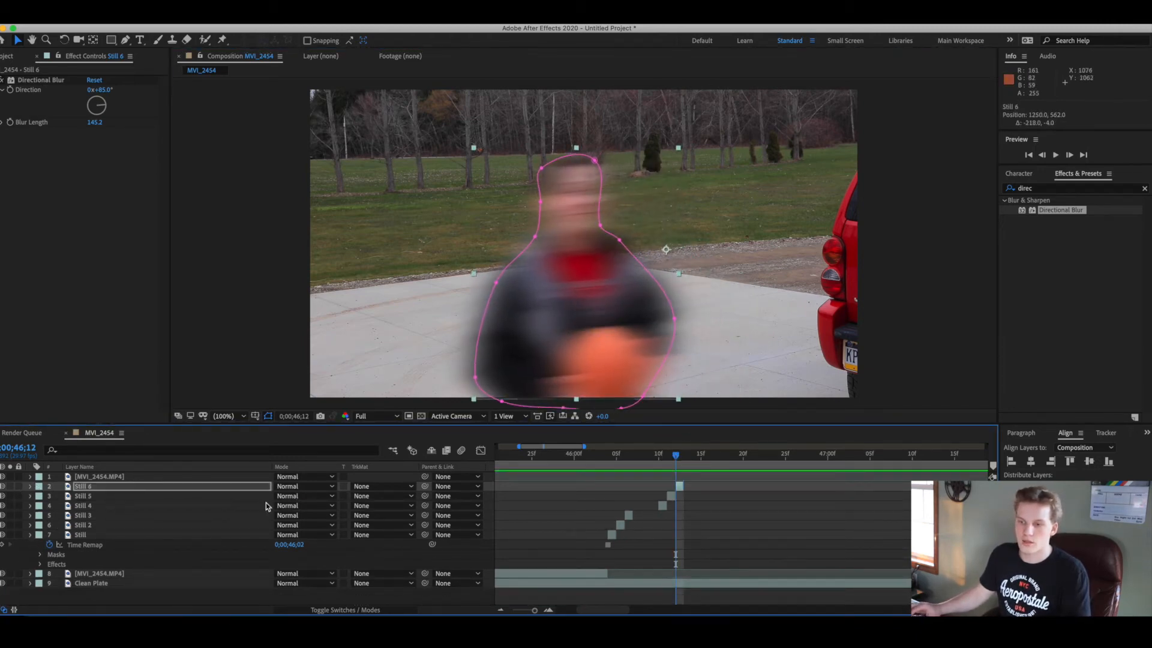
left_click(31, 534)
left_click_drag(675, 456, 616, 469)
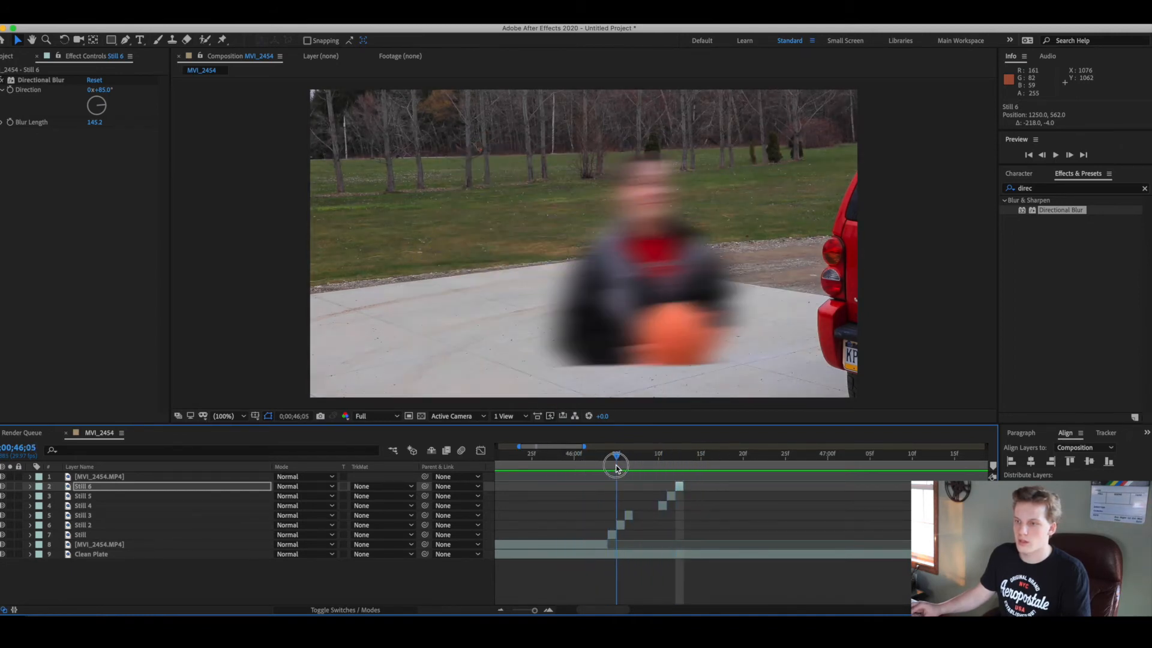
Step: Set the mask feather to 110 pixels on the first still and 149 pixels on Still 2
left_click(98, 498)
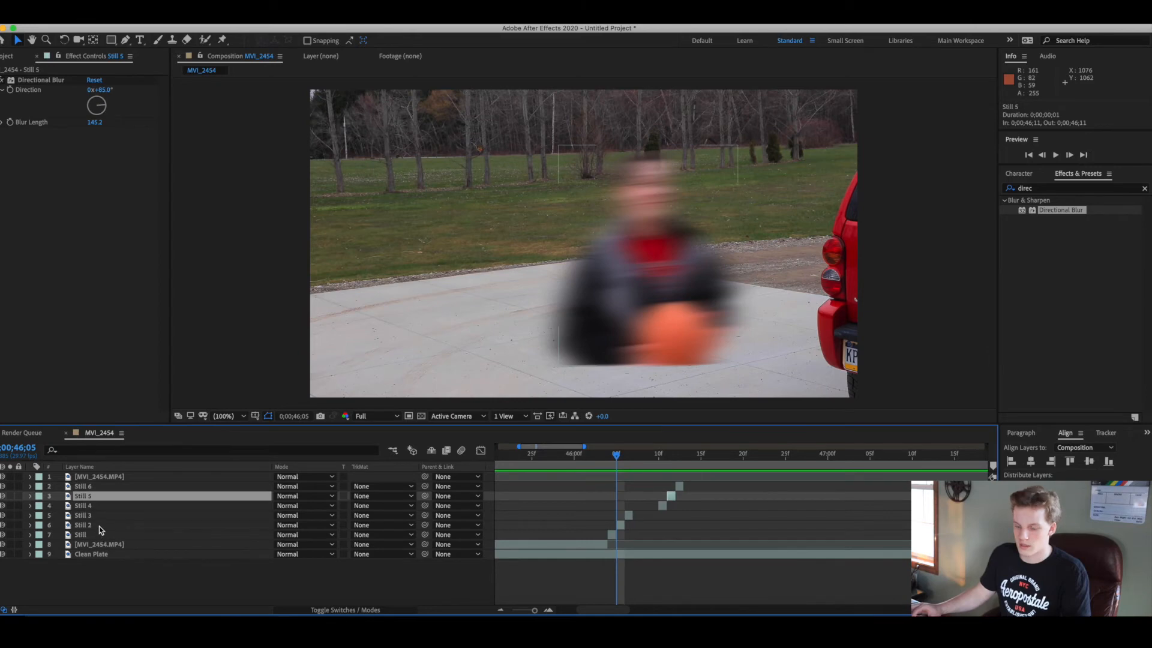
left_click(100, 526)
left_click(100, 534)
key("f")
left_click(101, 527)
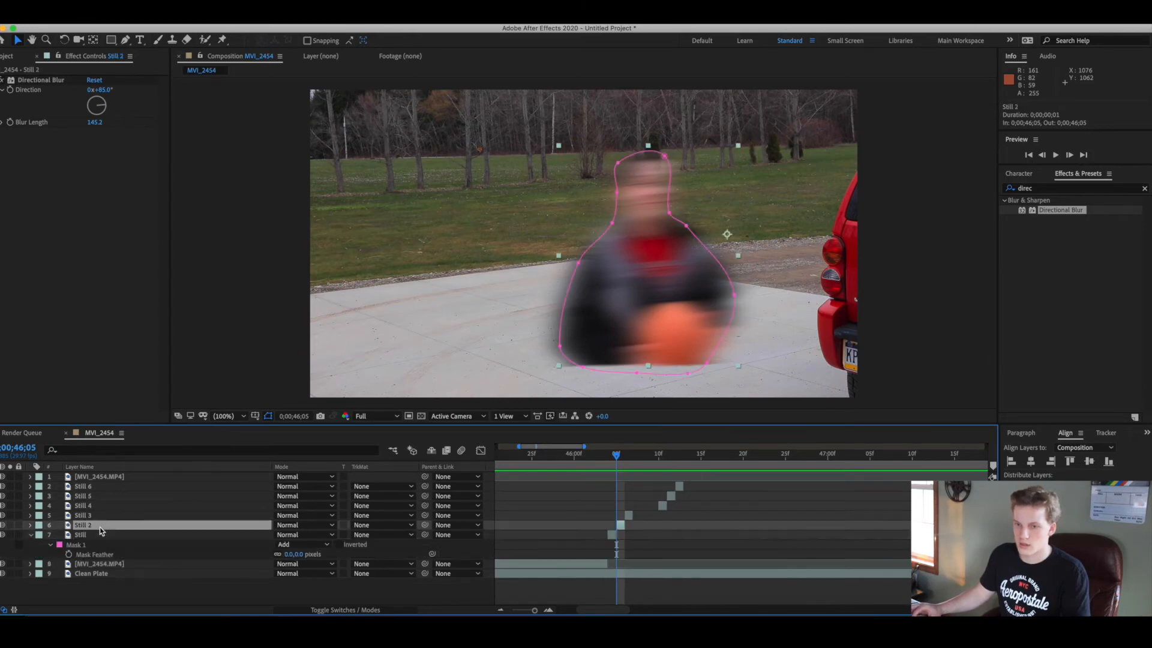
key("f")
left_click_drag(293, 573, 360, 570)
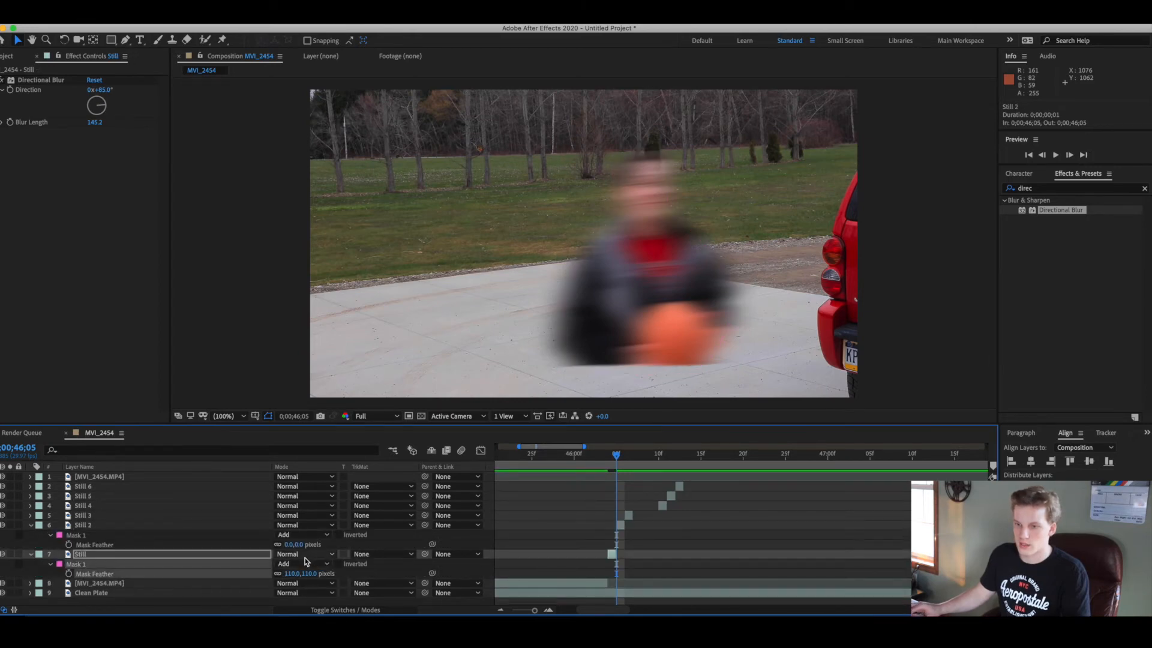
left_click_drag(298, 544, 379, 543)
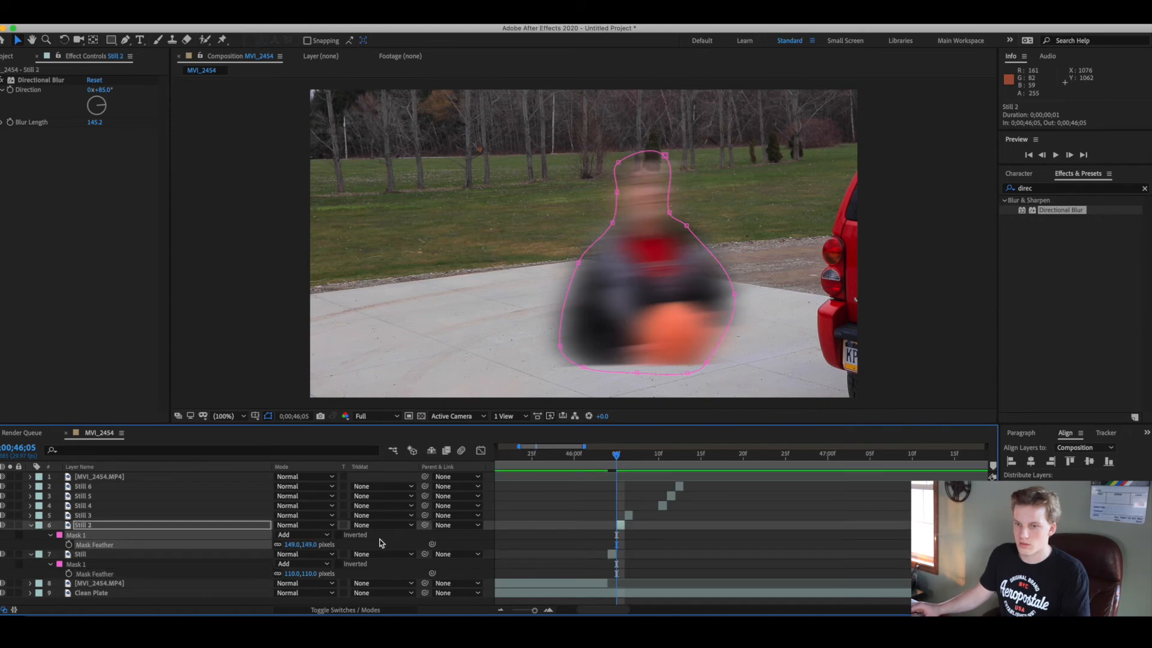
Step: Set the mask feather to 179 pixels on Still 3 and 79 pixels on Still 4
left_click(96, 515)
key("f")
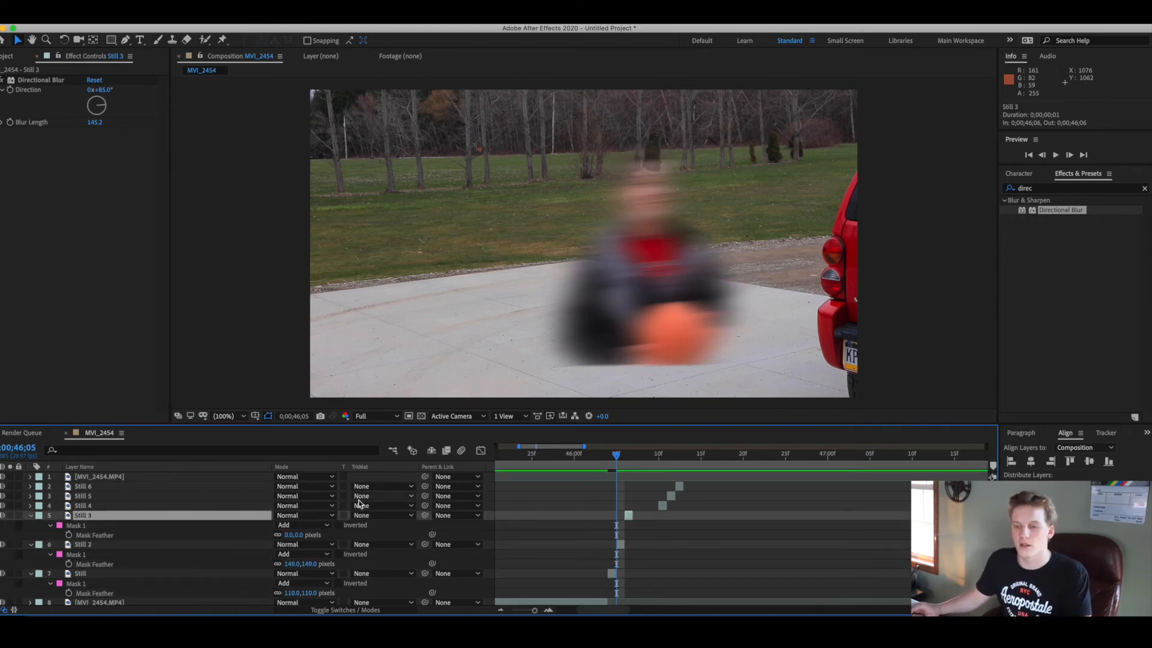
left_click_drag(298, 536, 396, 528)
left_click(98, 507)
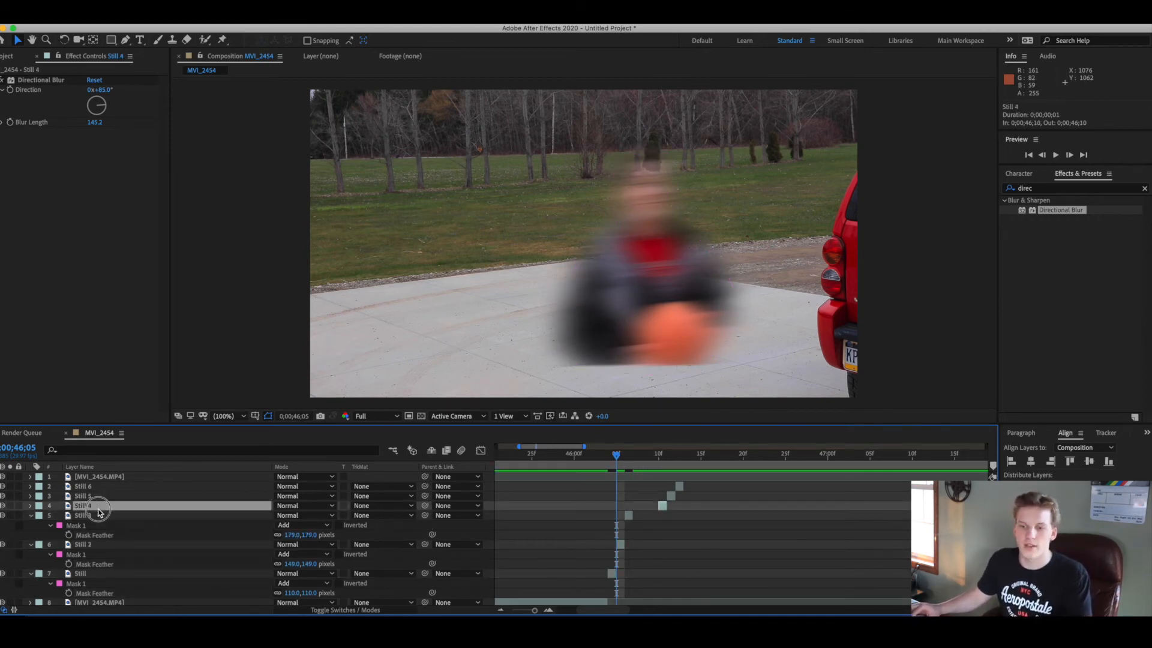
key("f")
mouse_move(297, 525)
left_mouse_down()
mouse_move(337, 525)
mouse_move(315, 517)
left_mouse_up()
Step: Set the mask feather to 64 pixels on Still 5 and 79 pixels on Still 6
left_click(102, 497)
key("f")
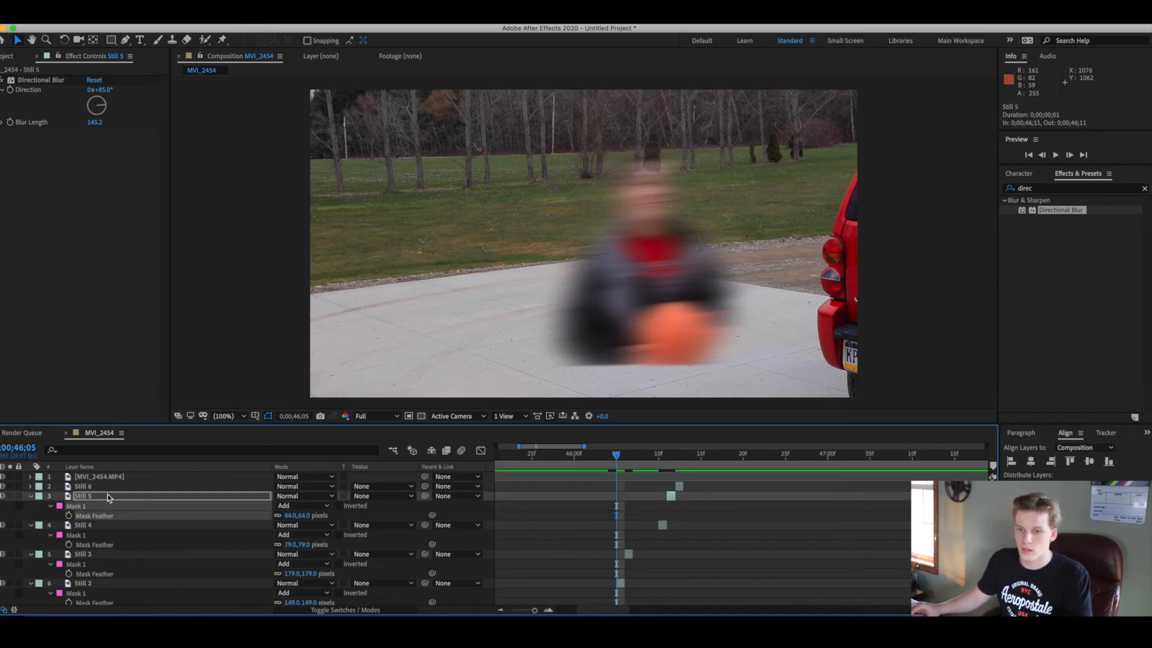
key("ctrl+Up")
key("f")
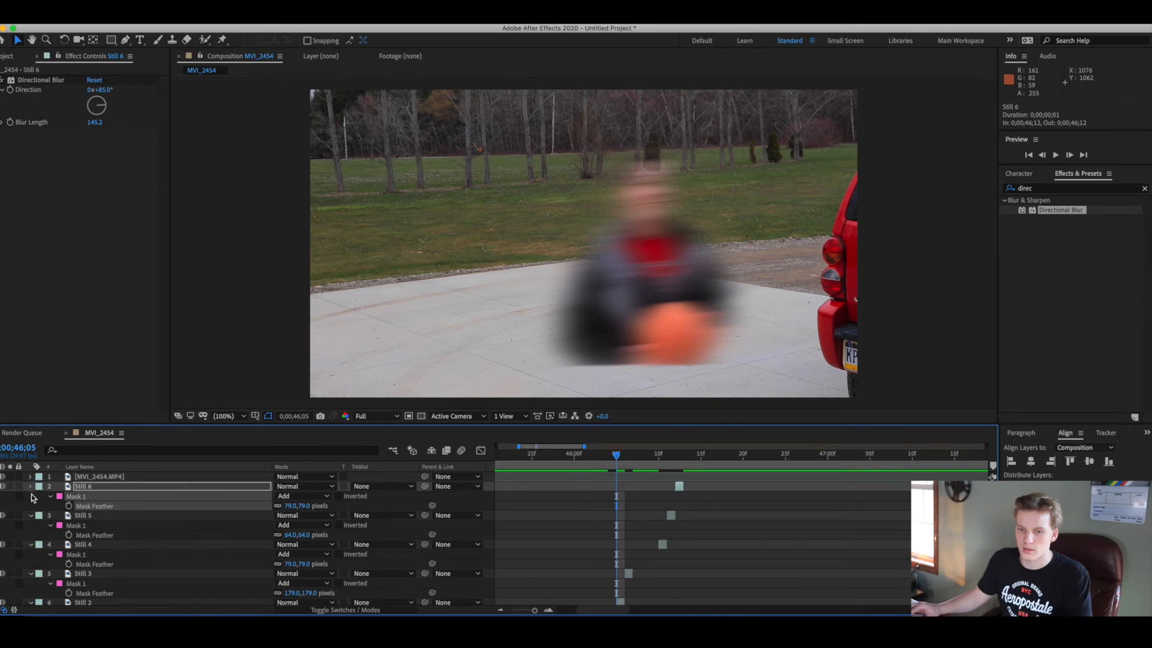
Step: Collapse the mask properties of all the still layers
left_click(31, 486)
left_click(30, 495)
left_click(34, 516)
left_click(31, 506)
left_click(31, 516)
left_click(31, 524)
left_click(30, 534)
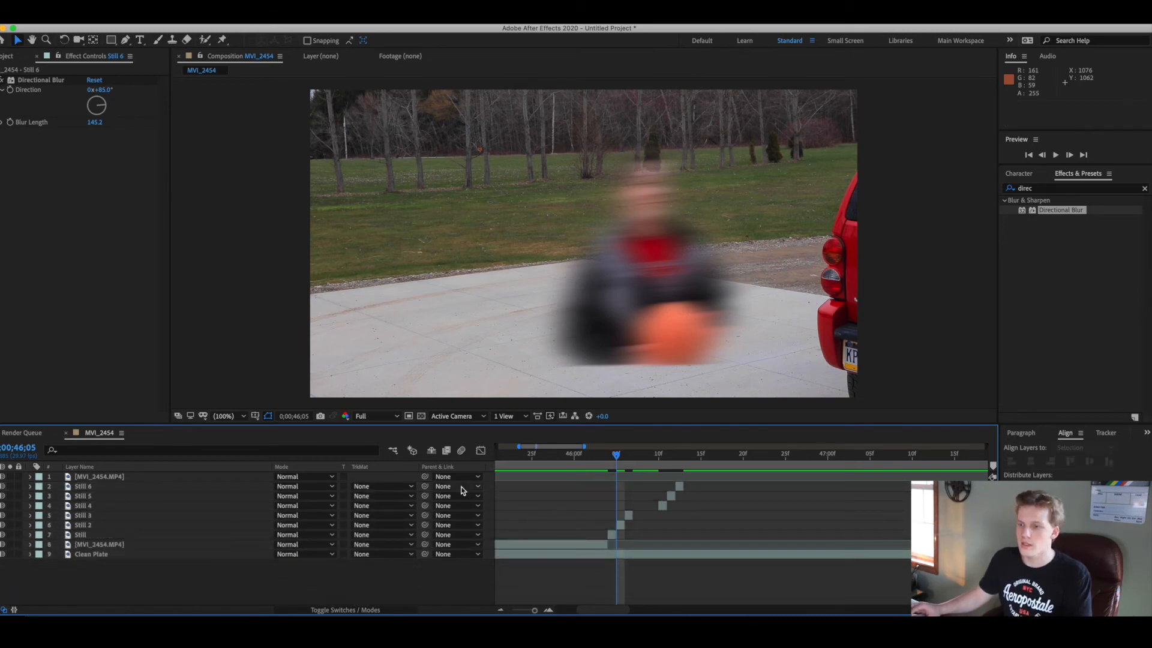
Step: Play back the sequence from 0;00;45;29 to check how the feathered stills link the two footage clips
left_click_drag(584, 446, 546, 478)
key("equal")
key("equal")
key("equal")
key("equal")
key("equal")
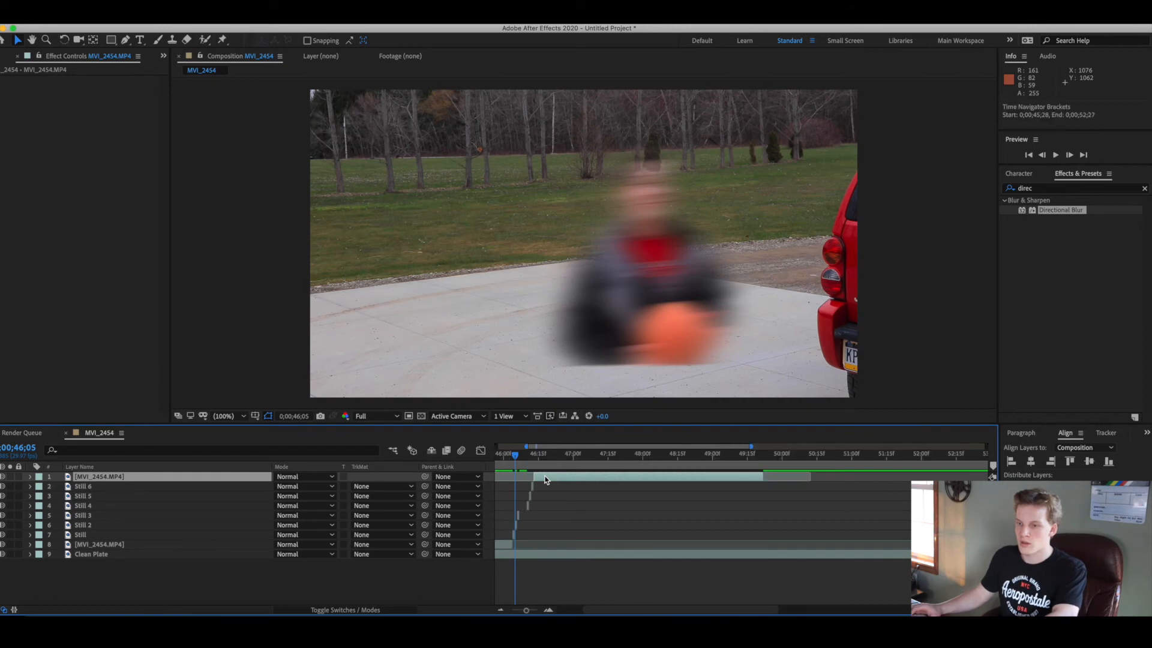
left_click_drag(536, 446, 519, 447)
left_click_drag(687, 457, 641, 472)
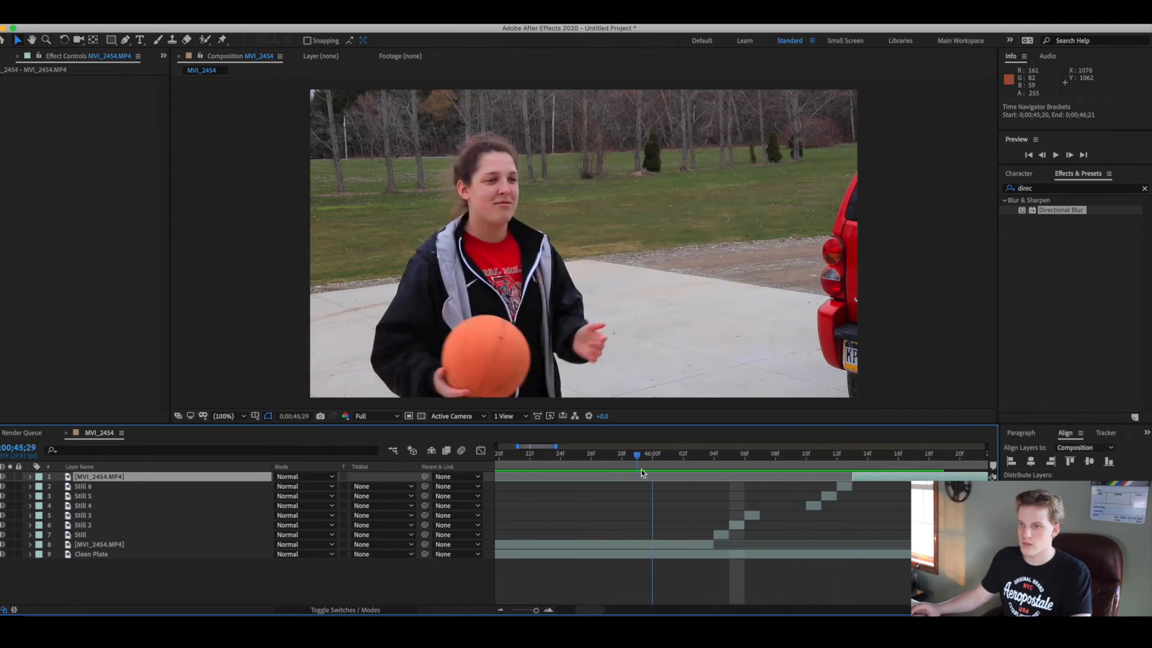
key("space")
key("space")
Step: At 0;00;46;05, raise the lower points of Still 2's mask to hide the hard edge beneath the blurred body and ball
left_click_drag(739, 455, 821, 461)
left_click_drag(547, 447, 540, 448)
mouse_move(646, 455)
left_mouse_down()
mouse_move(637, 456)
mouse_move(660, 459)
left_mouse_up()
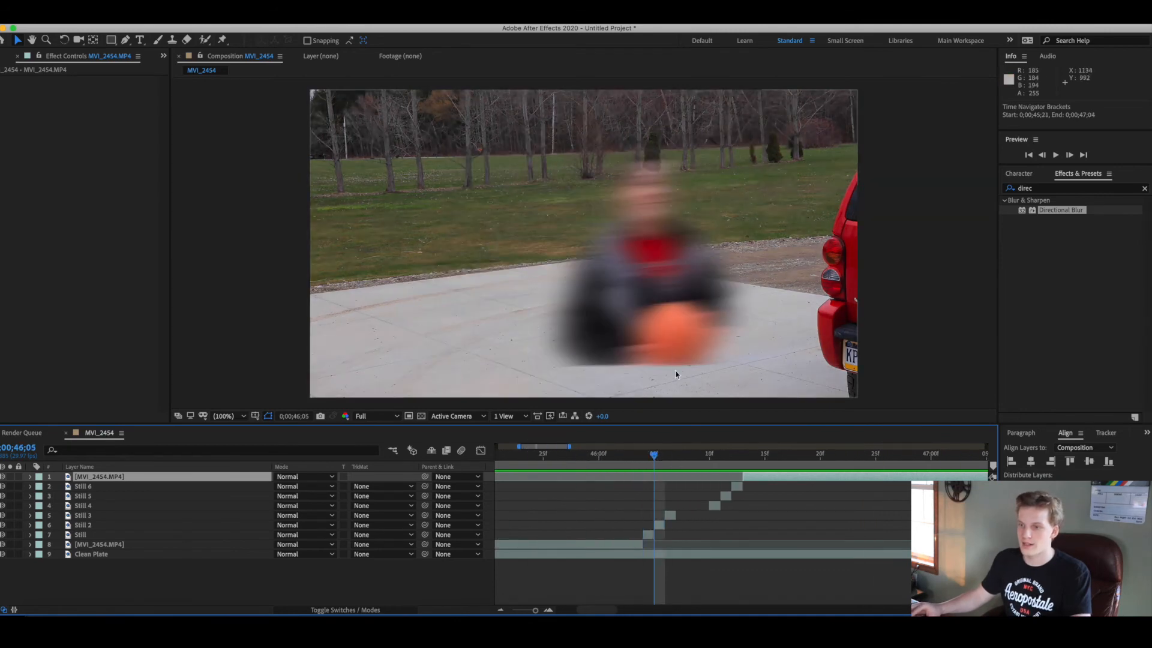
left_click(645, 339)
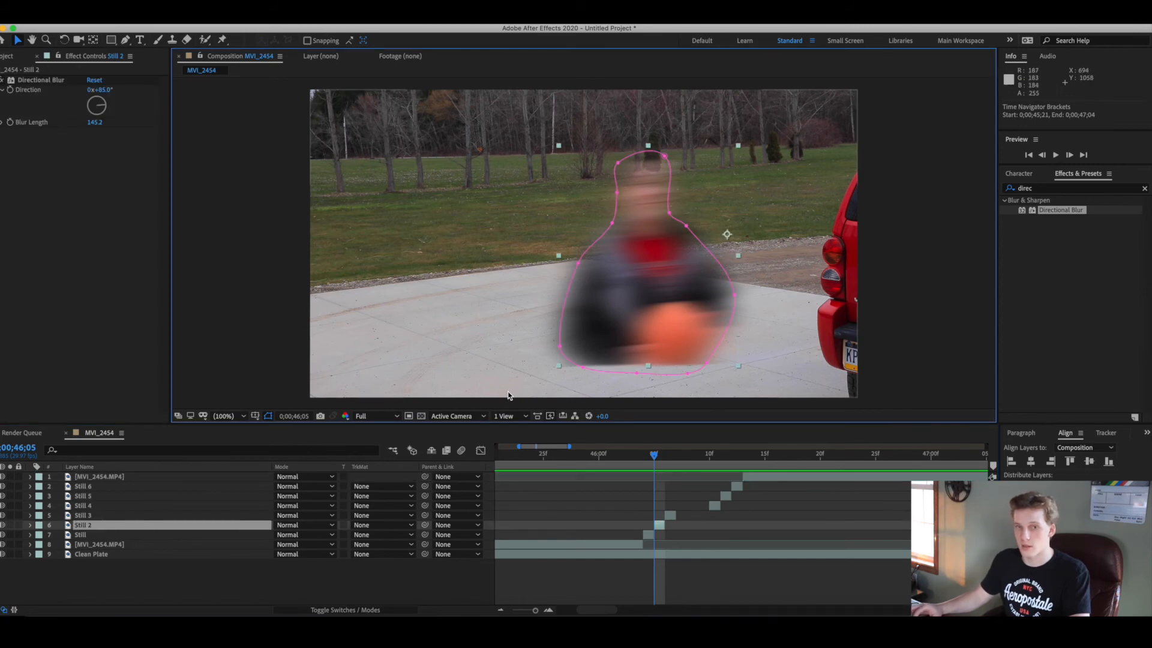
left_click_drag(634, 373, 716, 324)
left_click_drag(585, 359, 560, 331)
left_click(419, 571)
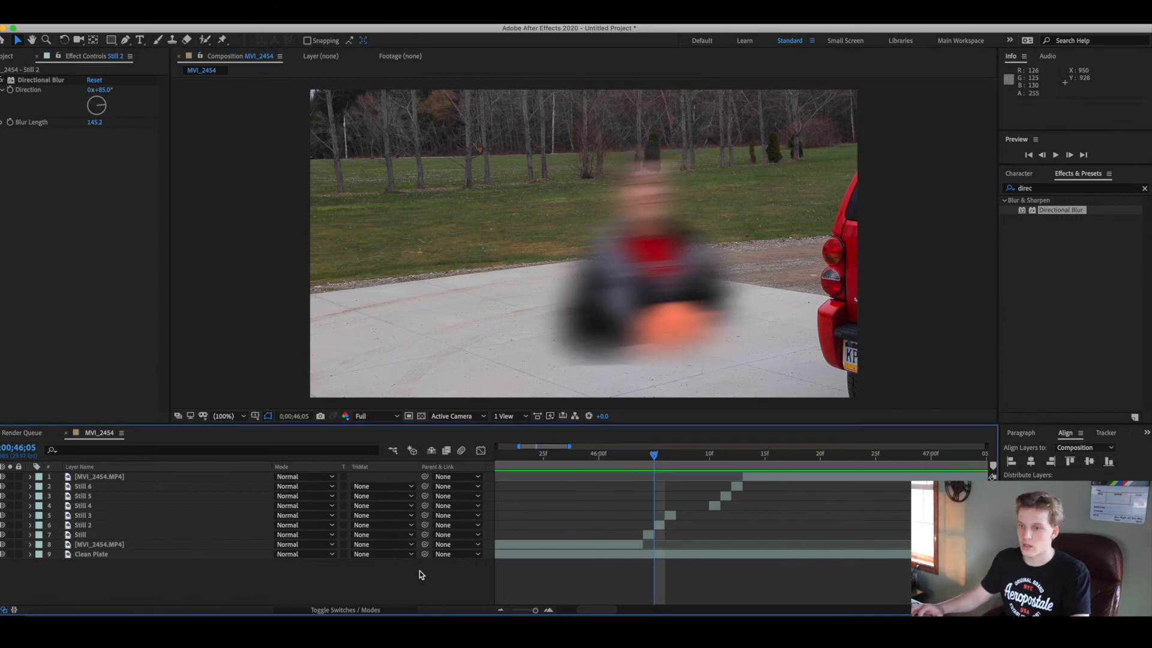
Step: Play back the super-speed effect from 0;00;45;26 and scrub through the stills to review the motion
left_click_drag(648, 466, 553, 465)
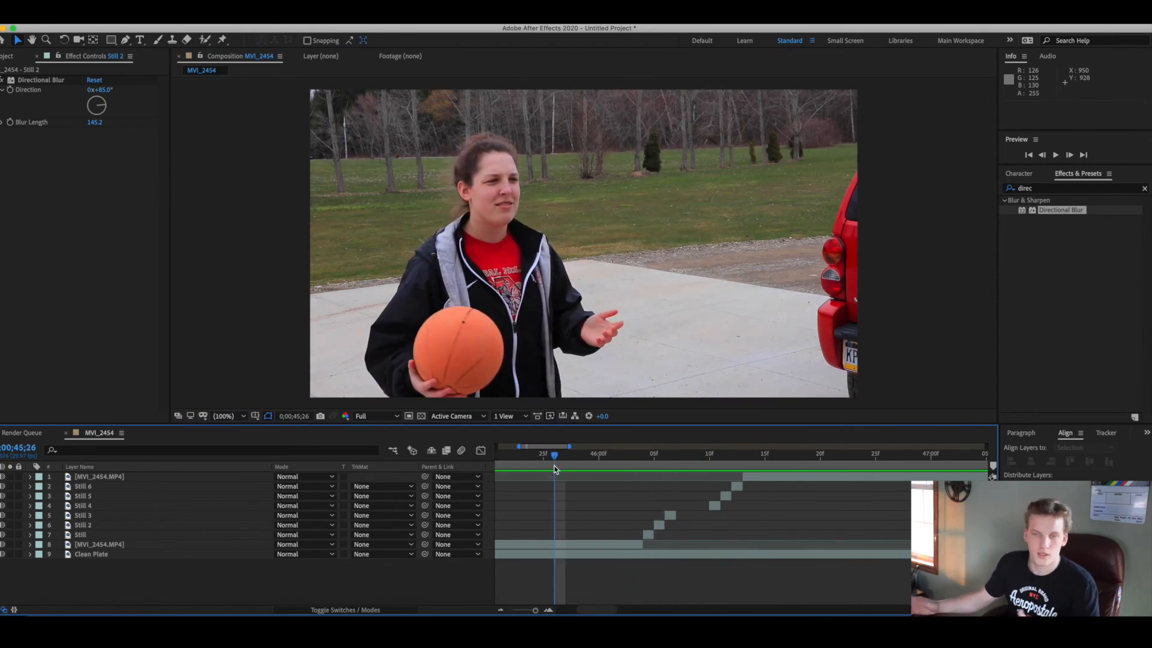
key("space")
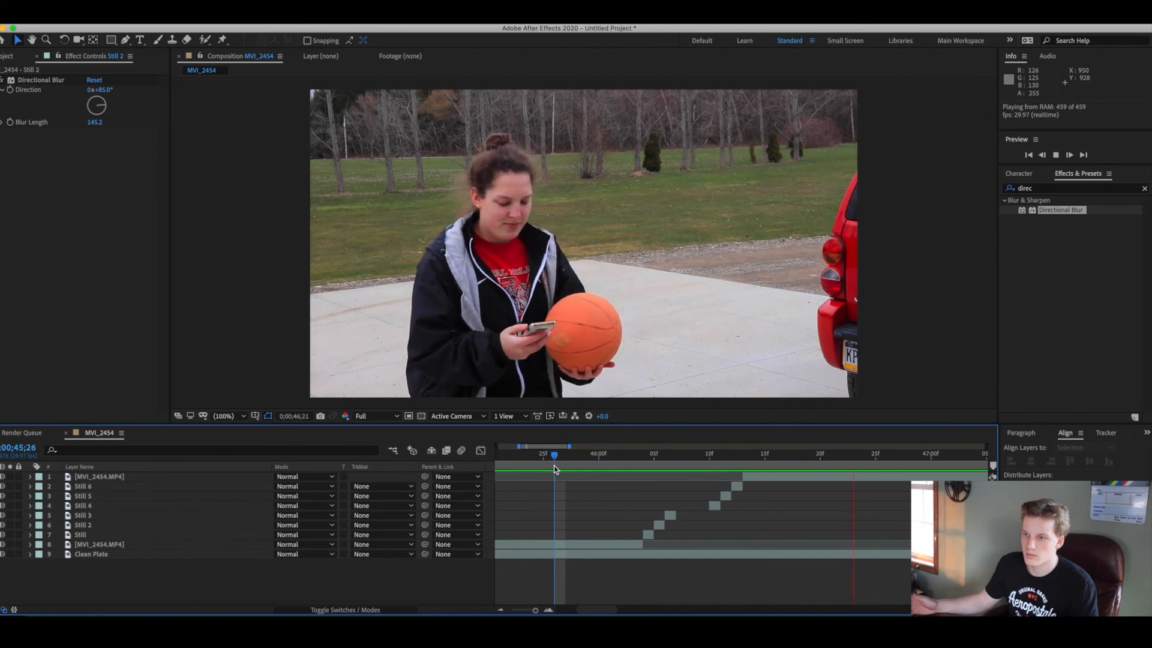
key("space")
left_click_drag(610, 454, 555, 446)
left_click_drag(681, 458, 724, 457)
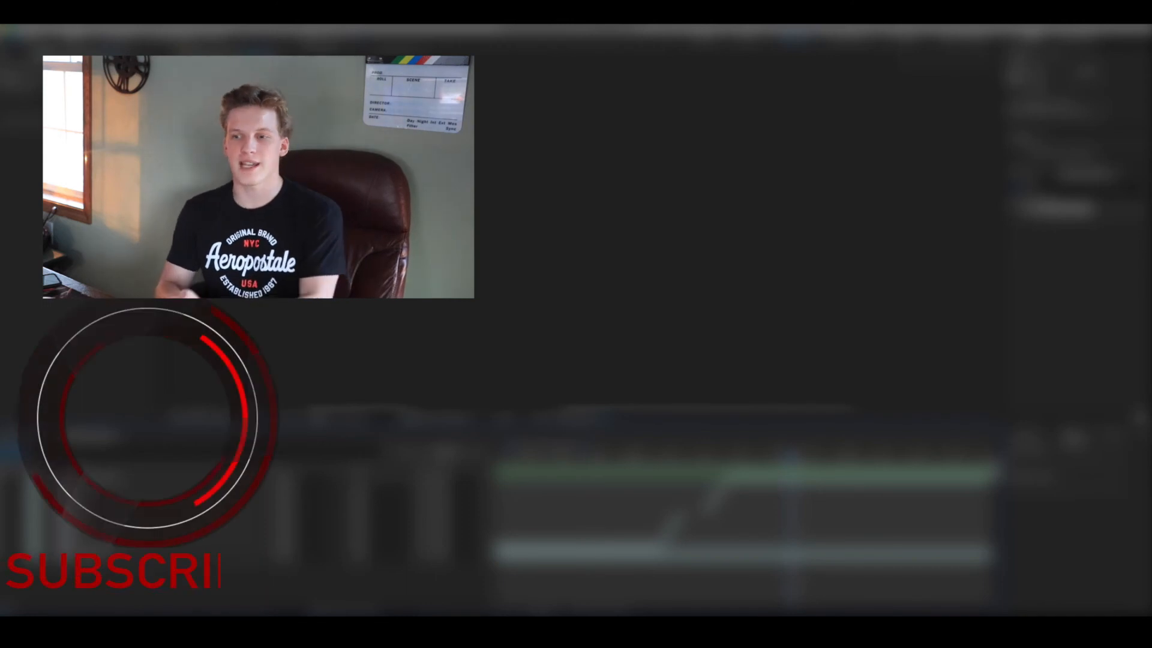